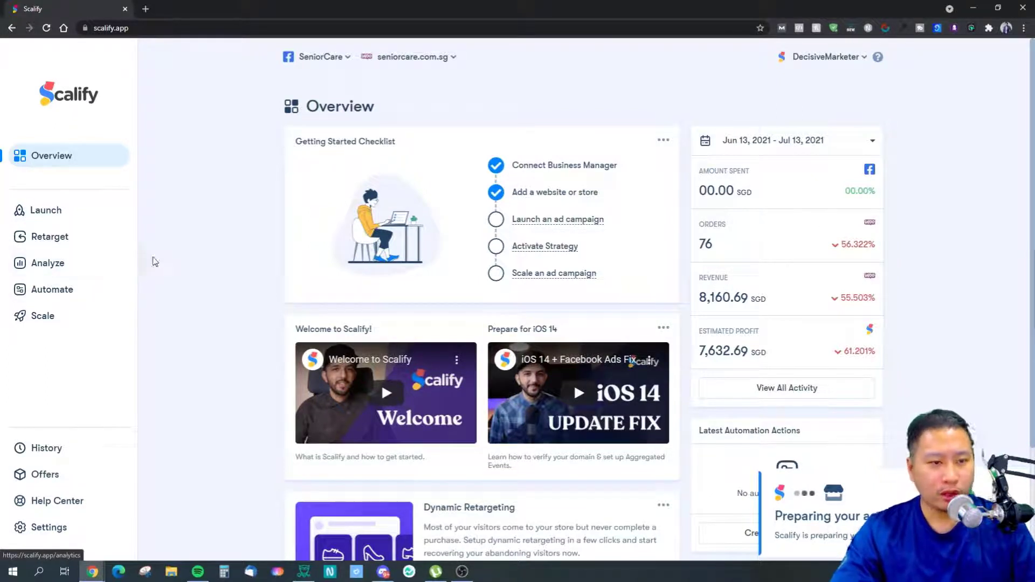
Start launching Targeting ads from scratch, dismissing the guide tip and discarding the previously saved work
{"action": "left_click", "coordinate": [47, 211]}
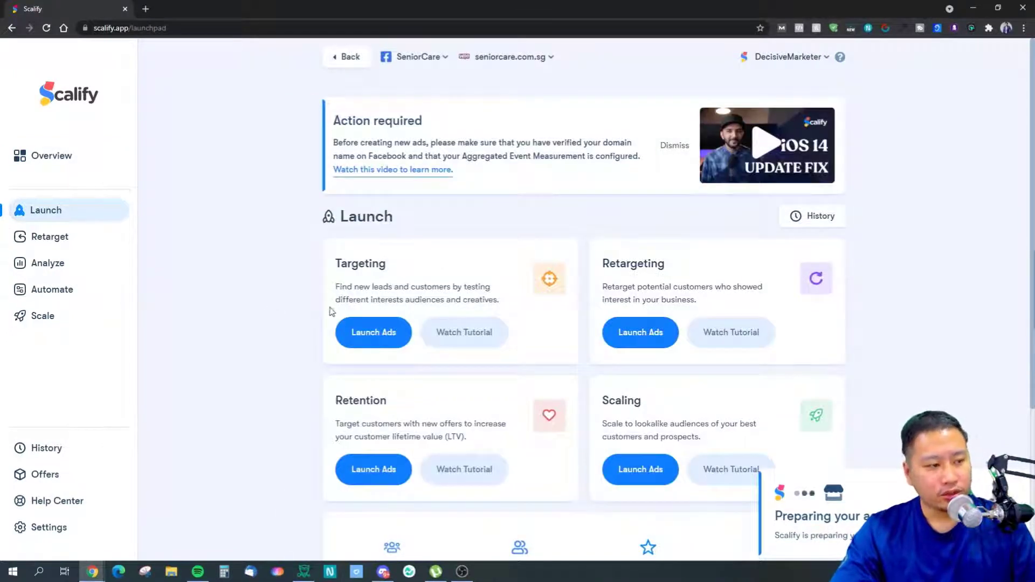
{"action": "left_click", "coordinate": [366, 339]}
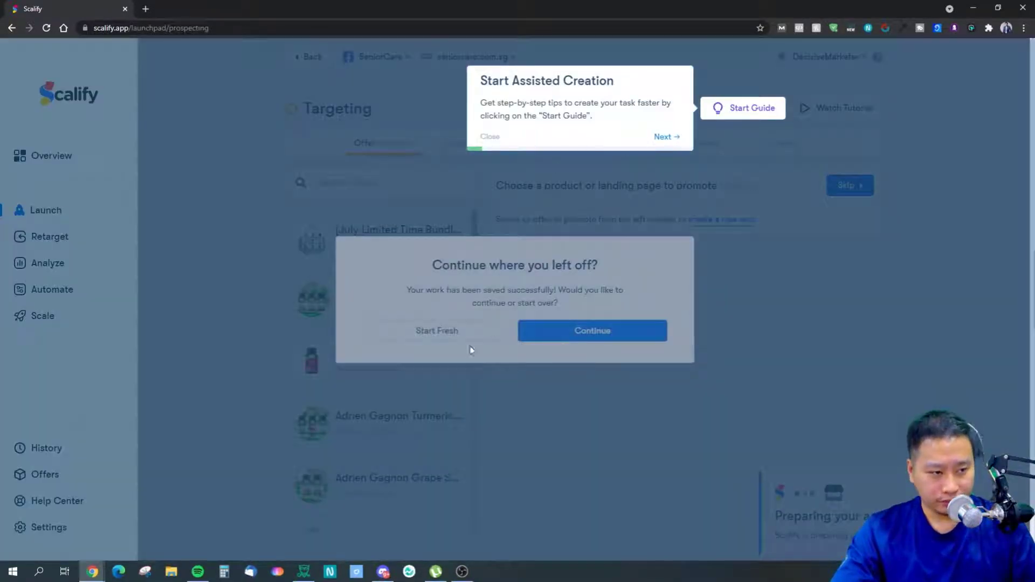
{"action": "left_click", "coordinate": [672, 138]}
{"action": "left_click", "coordinate": [446, 331]}
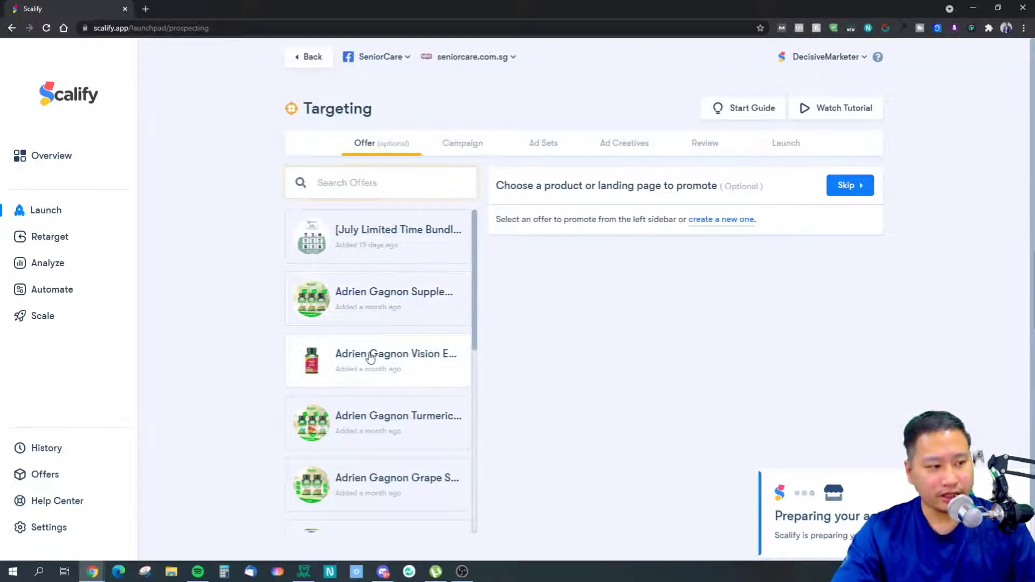
Browse the offers, choose Jevity Milk Liquid Carton of 24 as the product to promote, and continue to the campaign stage
{"action": "left_click_drag", "start_coordinate": [474, 245], "coordinate": [469, 455]}
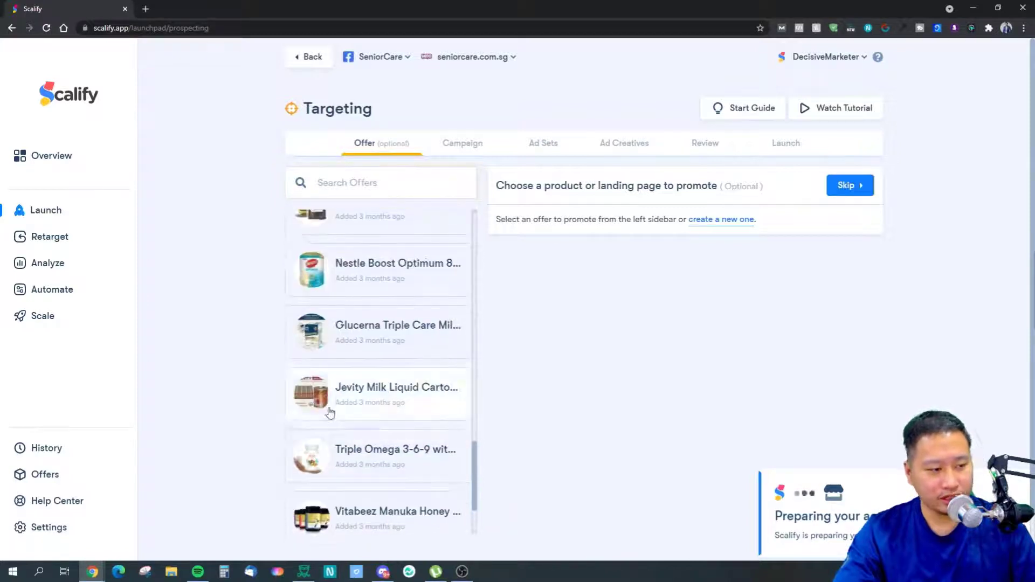
{"action": "left_click", "coordinate": [354, 390]}
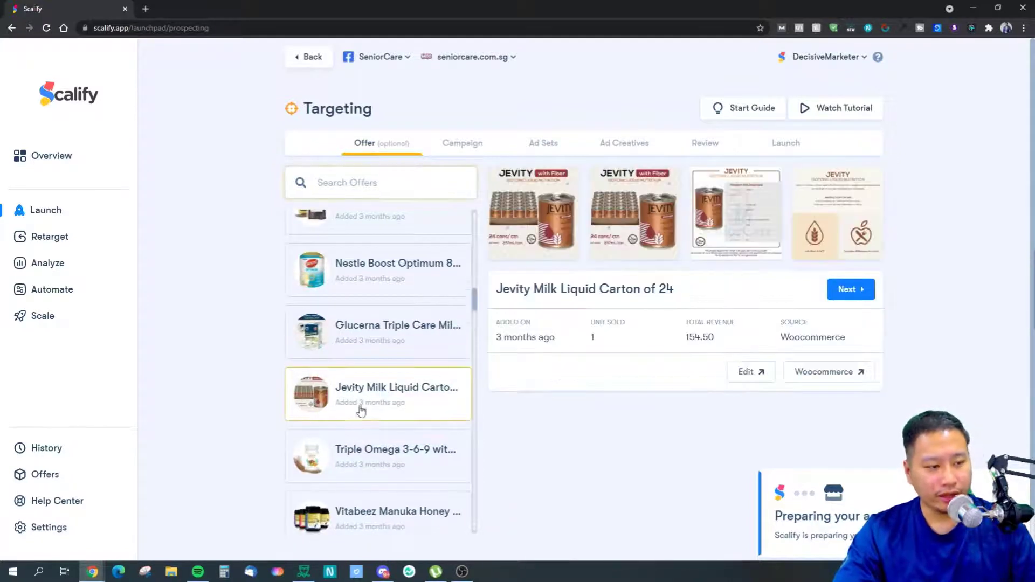
{"action": "scroll", "coordinate": [367, 409], "scroll_direction": "down", "scroll_amount": 4}
{"action": "scroll", "coordinate": [370, 410], "scroll_direction": "down", "scroll_amount": 1}
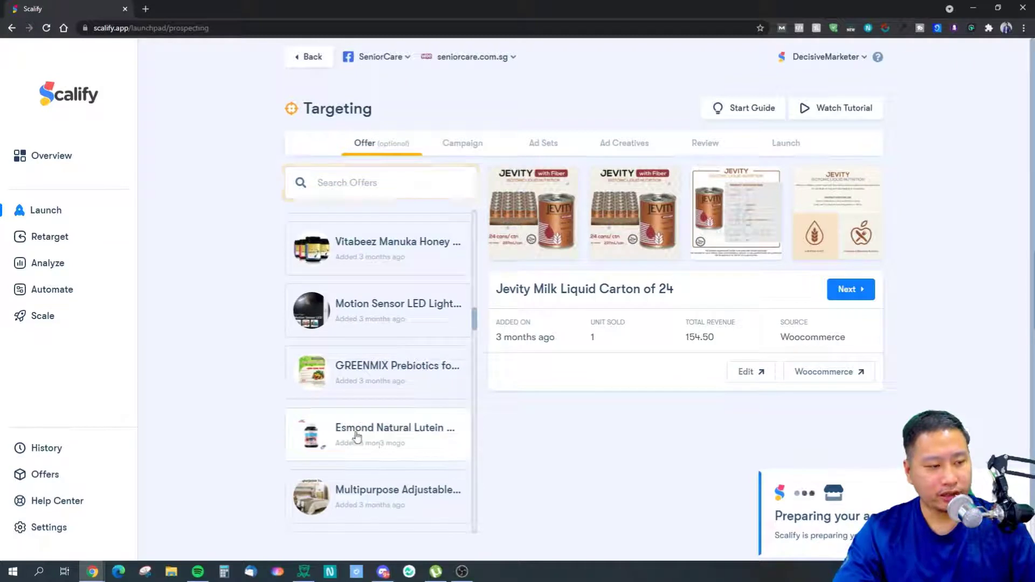
{"action": "left_click", "coordinate": [372, 364]}
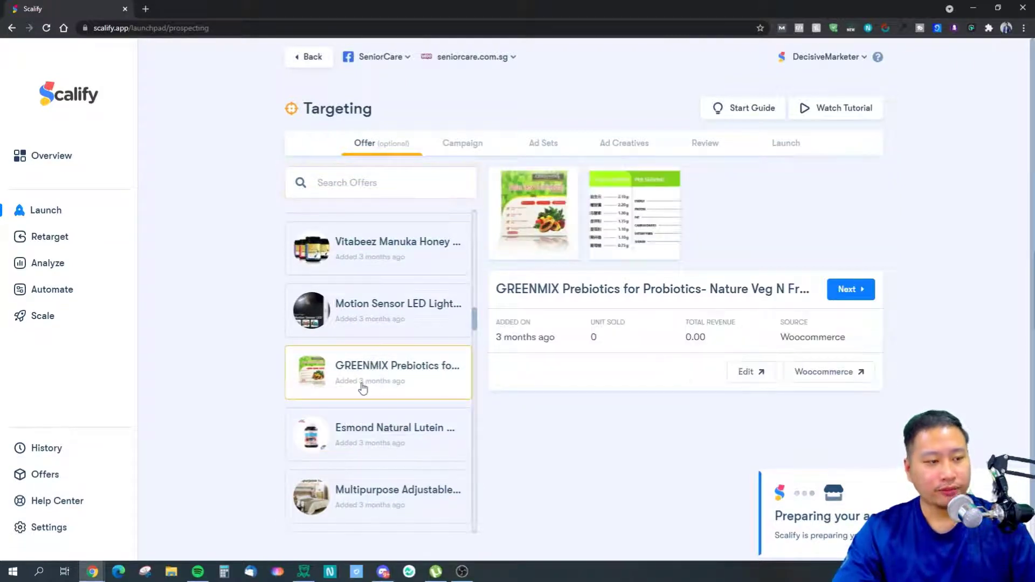
{"action": "scroll", "coordinate": [363, 387], "scroll_direction": "up", "scroll_amount": 2}
{"action": "scroll", "coordinate": [362, 388], "scroll_direction": "up", "scroll_amount": 2}
{"action": "left_click", "coordinate": [369, 294]}
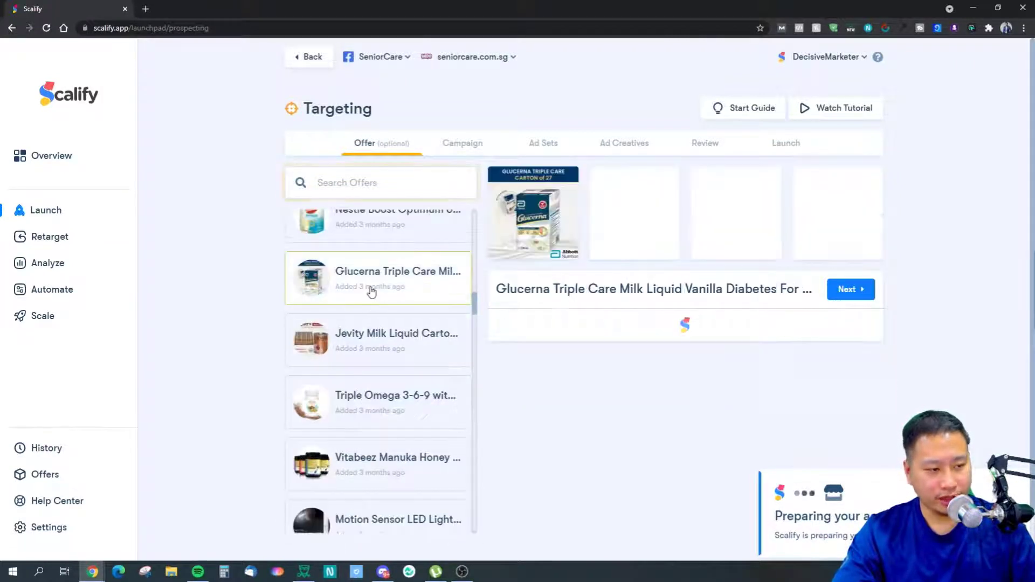
{"action": "left_click", "coordinate": [377, 329]}
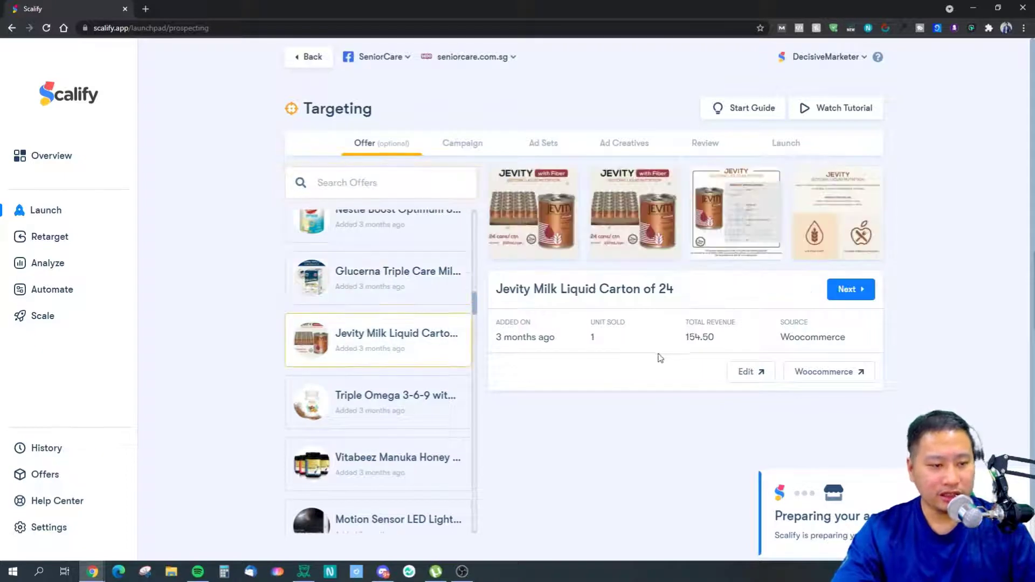
{"action": "left_click", "coordinate": [846, 290]}
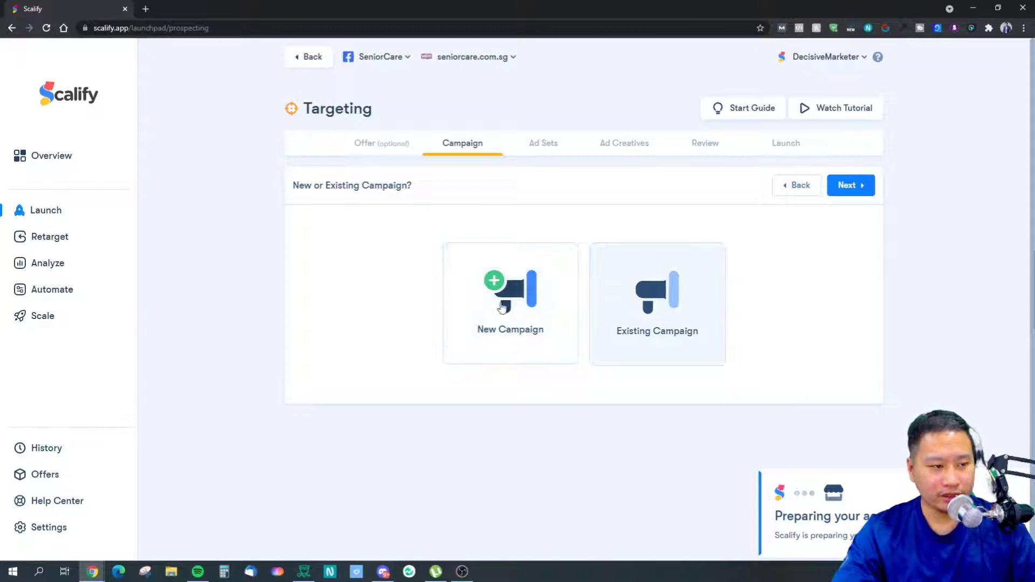
Create a new campaign named Test with the Conversions objective and continue to the ad sets stage
{"action": "left_click", "coordinate": [519, 318]}
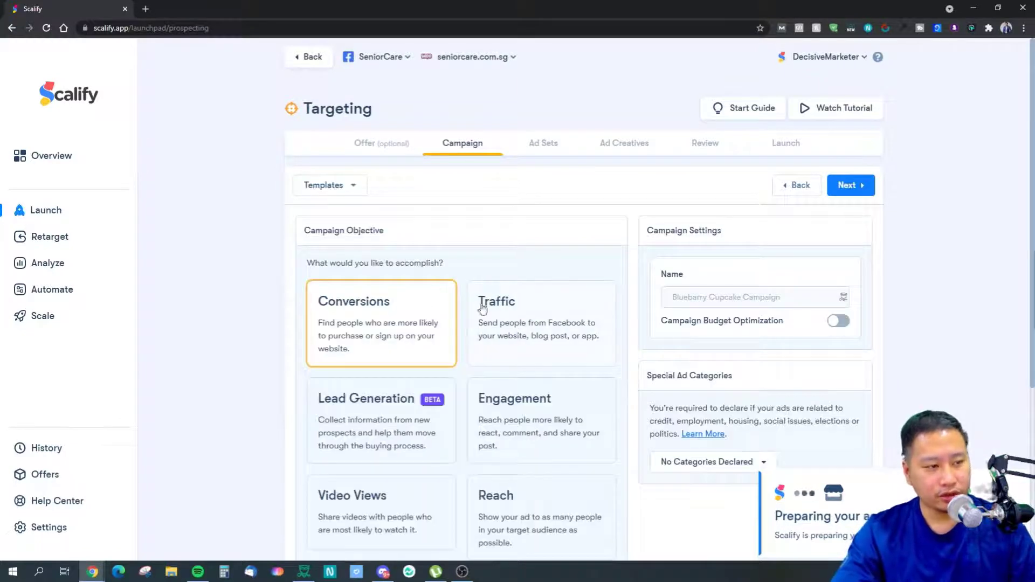
{"action": "scroll", "coordinate": [460, 286], "scroll_direction": "down", "scroll_amount": 4}
{"action": "scroll", "coordinate": [460, 370], "scroll_direction": "up", "scroll_amount": 3}
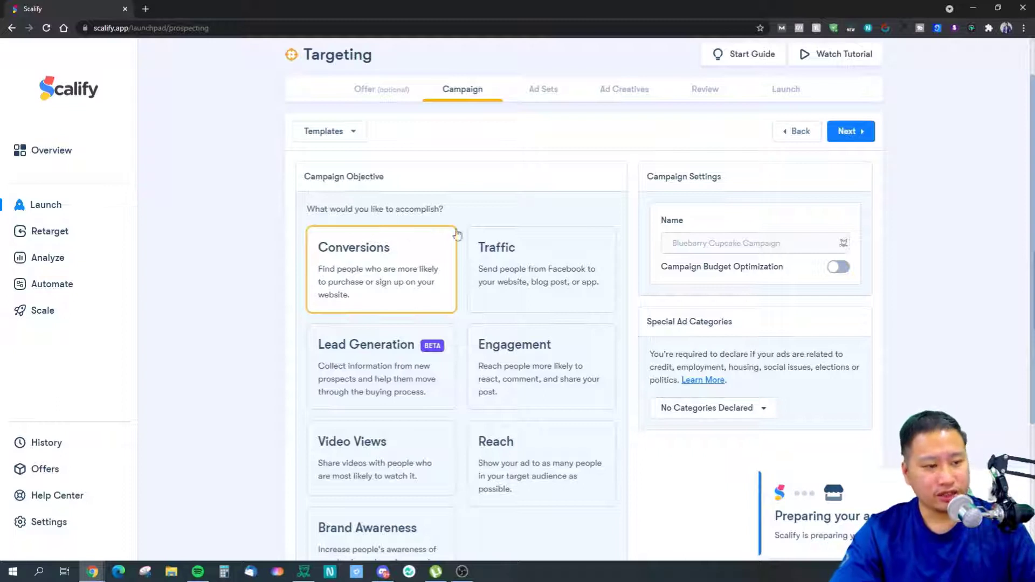
{"action": "left_click", "coordinate": [715, 241]}
{"action": "type", "text": "TEst"}
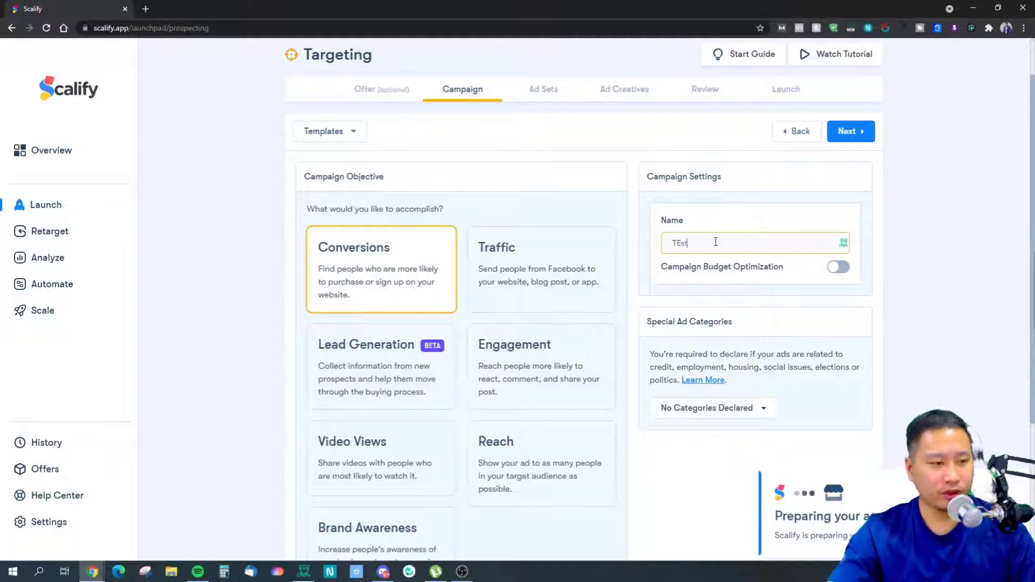
{"action": "type", "text": "est"}
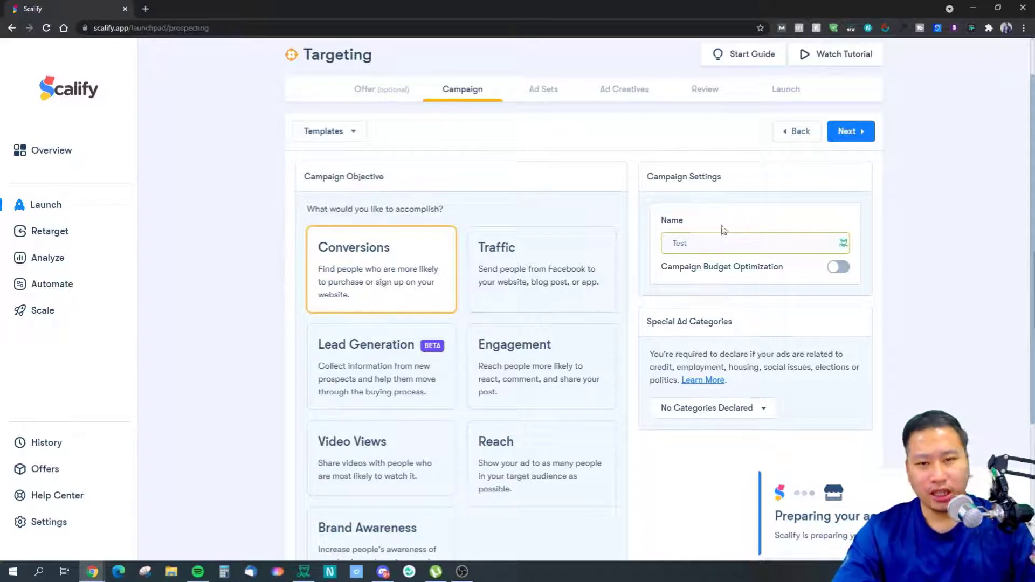
{"action": "left_click", "coordinate": [847, 133]}
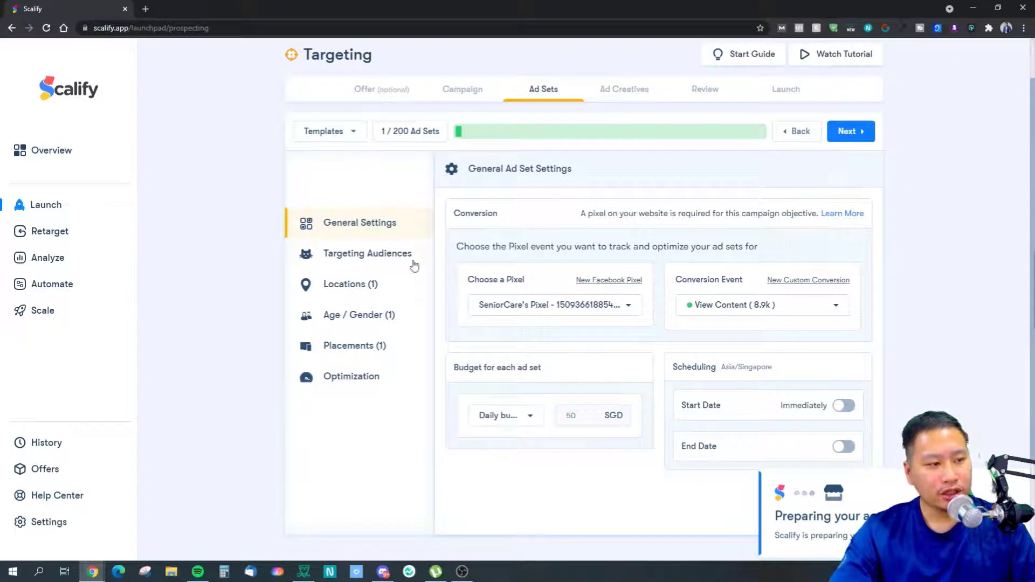
Check the available pixels and set the ad sets' conversion event to Purchase
{"action": "left_click", "coordinate": [526, 313]}
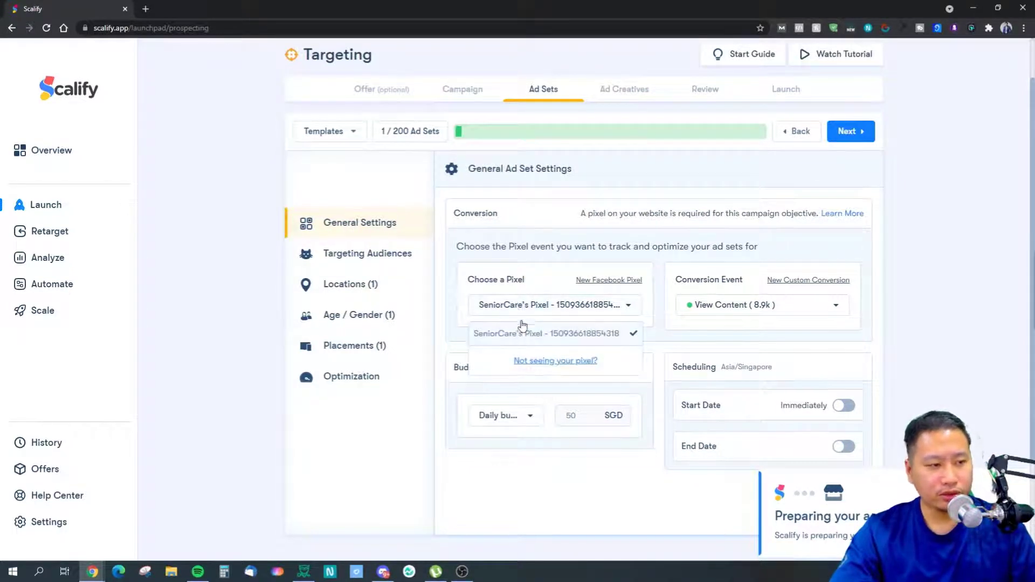
{"action": "left_click", "coordinate": [851, 353]}
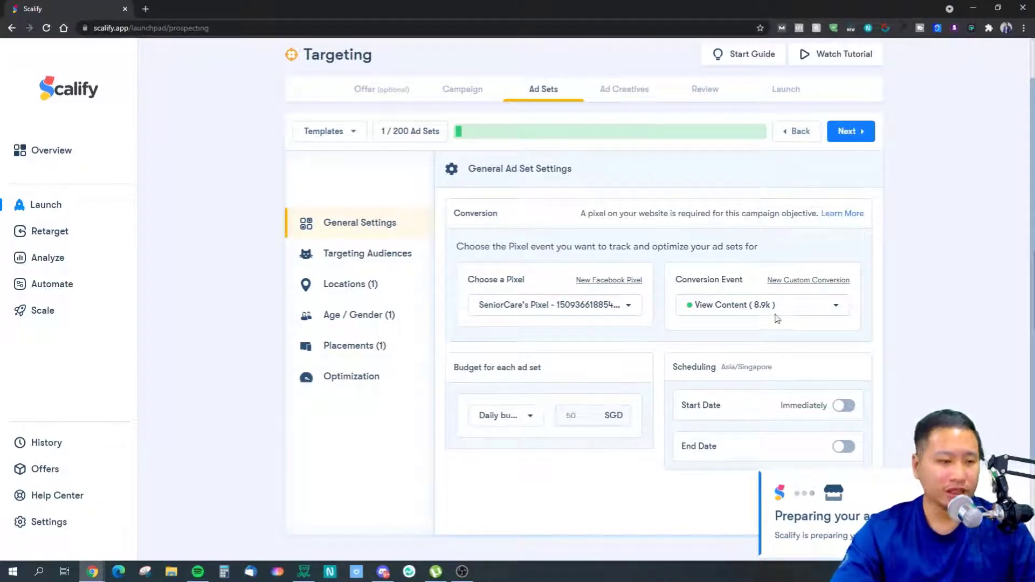
{"action": "left_click", "coordinate": [753, 310]}
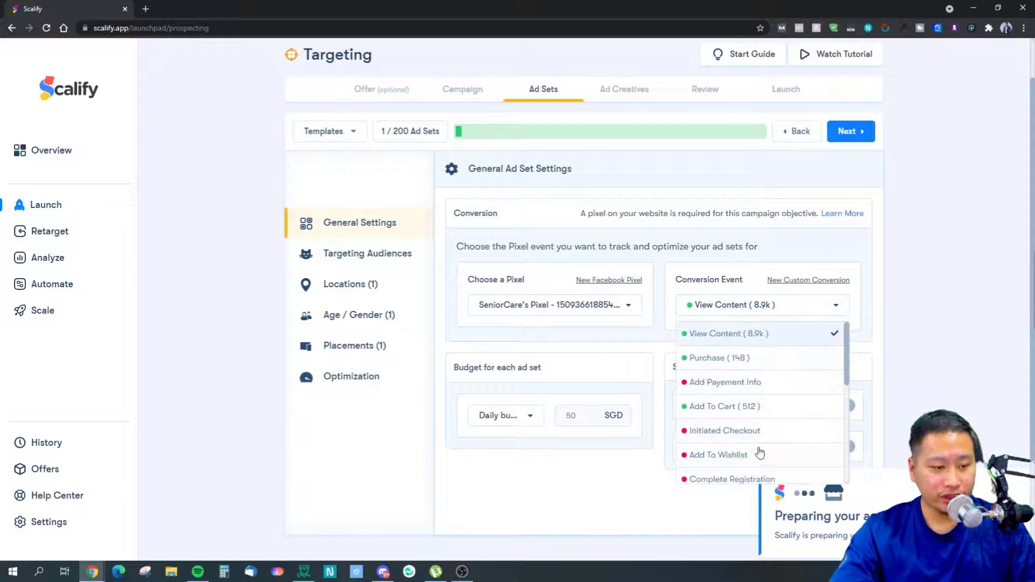
{"action": "left_click", "coordinate": [730, 407]}
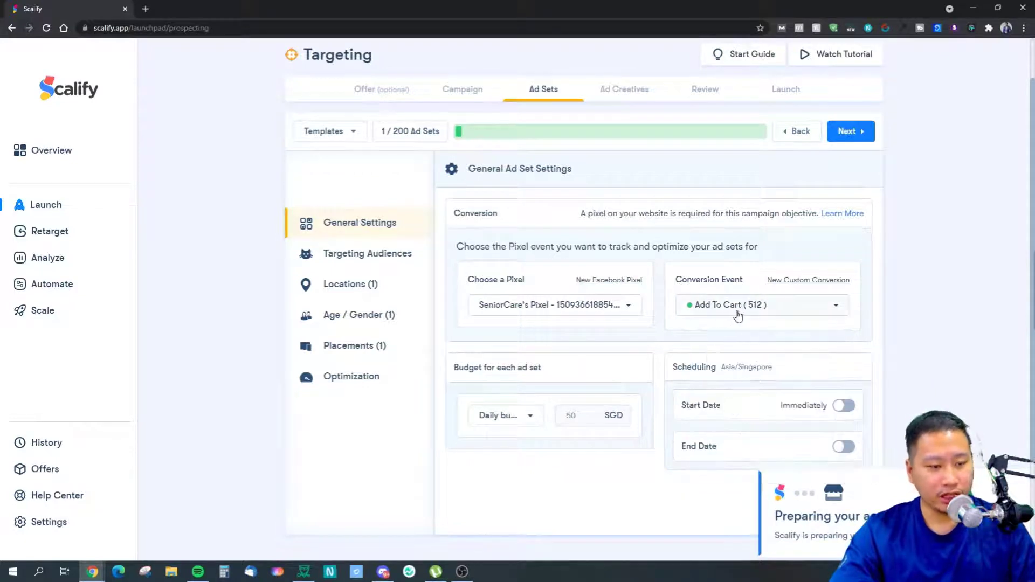
{"action": "left_click", "coordinate": [753, 318]}
{"action": "scroll", "coordinate": [760, 409], "scroll_direction": "down", "scroll_amount": 3}
{"action": "scroll", "coordinate": [758, 408], "scroll_direction": "down", "scroll_amount": 2}
{"action": "scroll", "coordinate": [754, 408], "scroll_direction": "up", "scroll_amount": 5}
{"action": "left_click", "coordinate": [728, 361]}
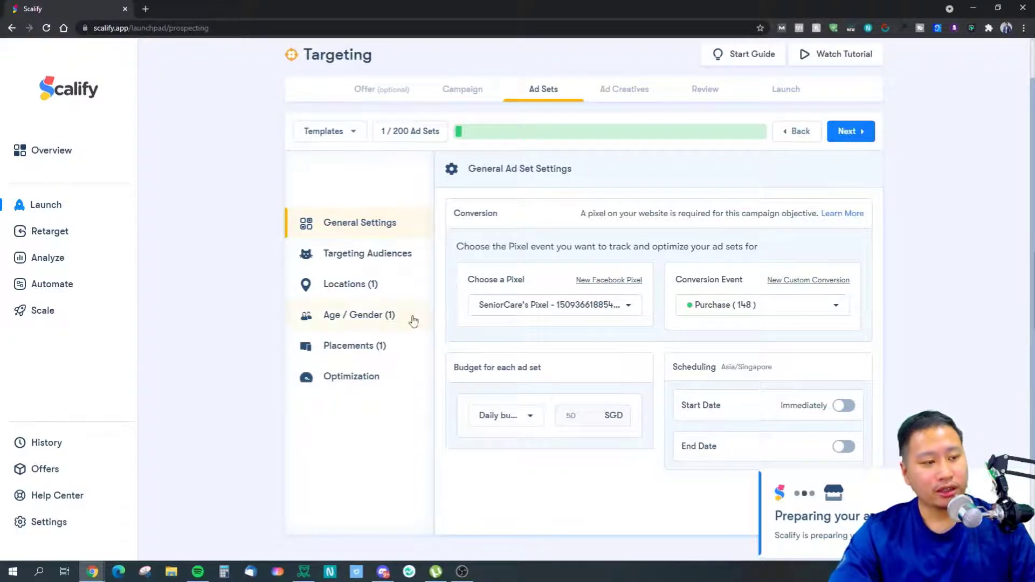
Add a targeting audiences variation and browse the Demographics categories, including Education, for interests to include
{"action": "left_click", "coordinate": [348, 257]}
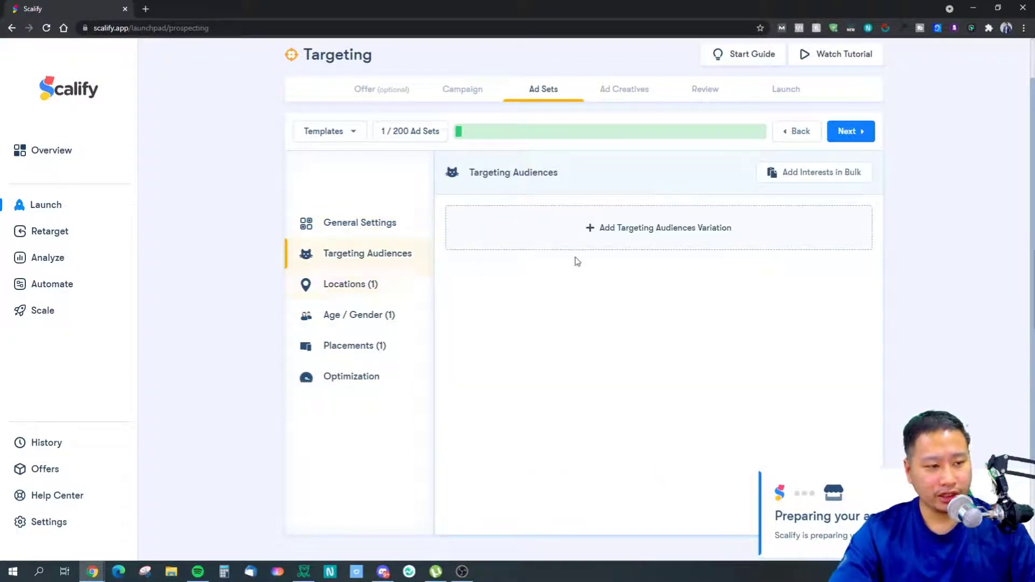
{"action": "left_click", "coordinate": [596, 229]}
{"action": "left_click", "coordinate": [497, 297]}
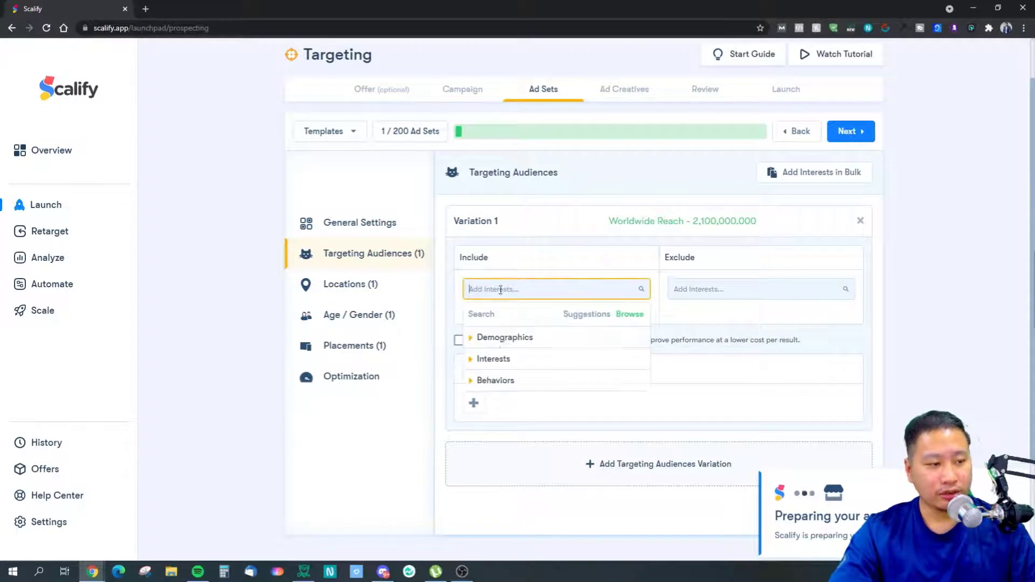
{"action": "left_click", "coordinate": [485, 340]}
{"action": "scroll", "coordinate": [522, 353], "scroll_direction": "down", "scroll_amount": 3}
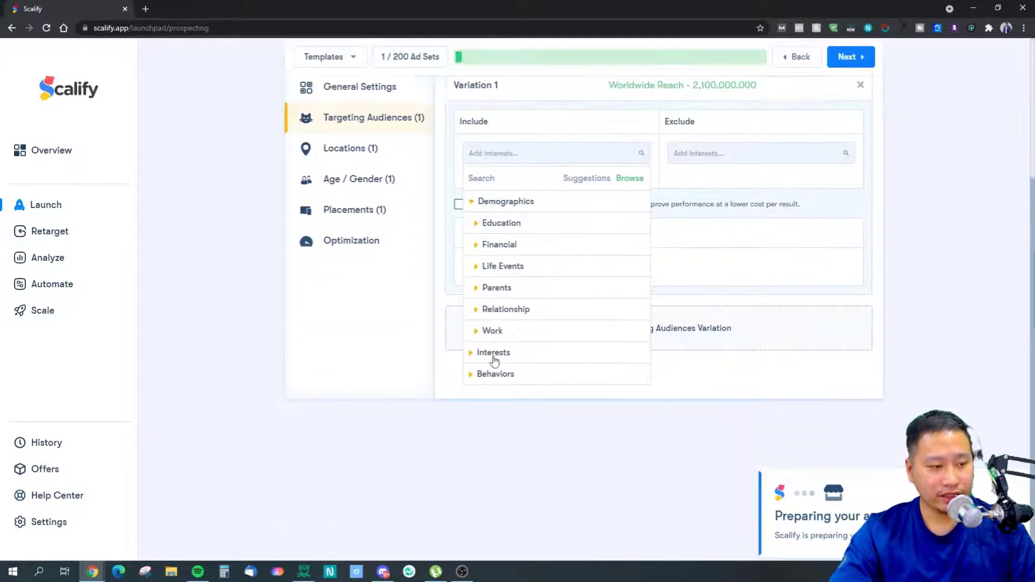
{"action": "left_click", "coordinate": [496, 223]}
{"action": "left_click", "coordinate": [505, 247]}
{"action": "scroll", "coordinate": [550, 358], "scroll_direction": "up", "scroll_amount": 5}
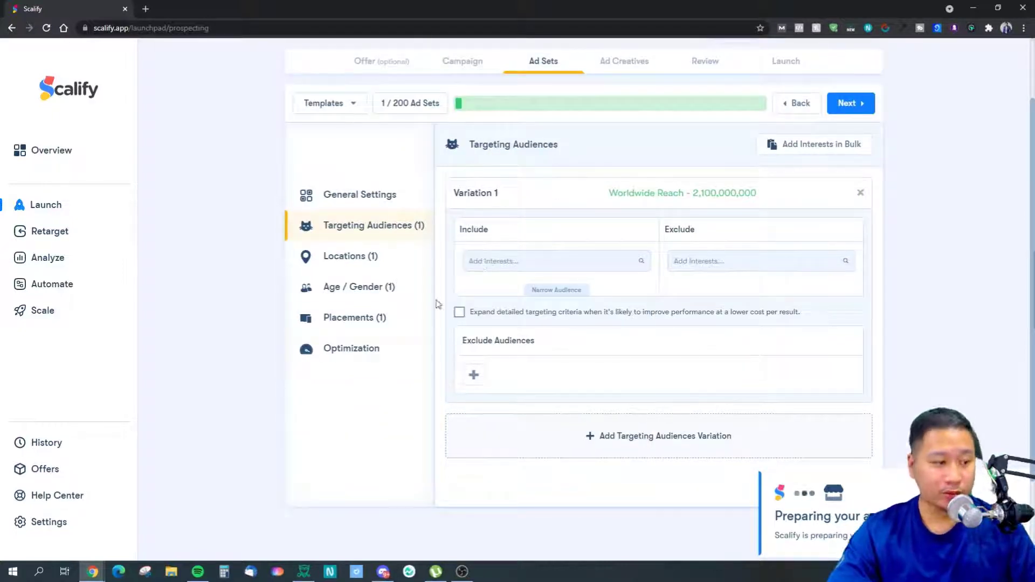
Include Singapore as the target location in the first locations variation
{"action": "left_click", "coordinate": [332, 255]}
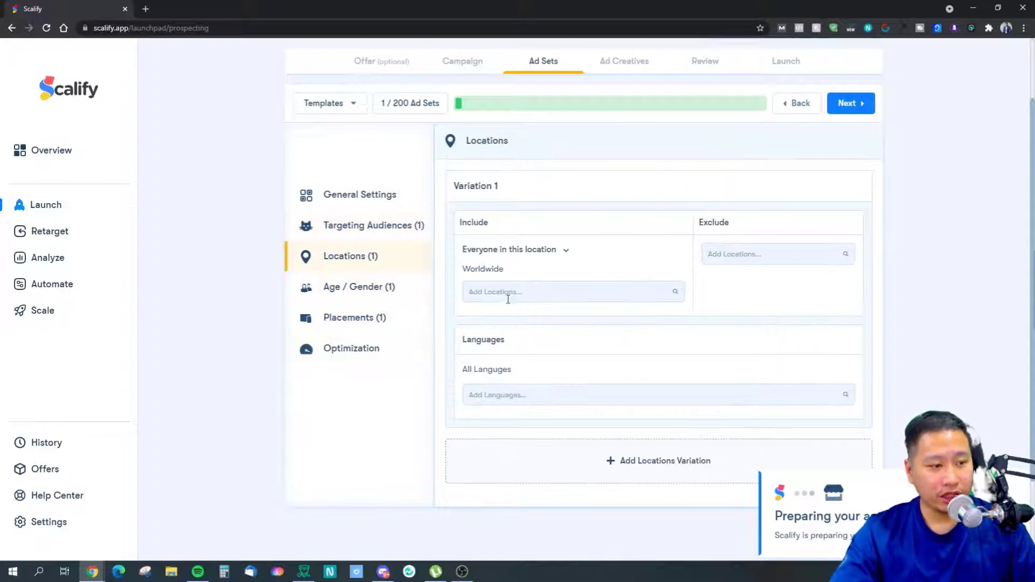
{"action": "left_click", "coordinate": [620, 292]}
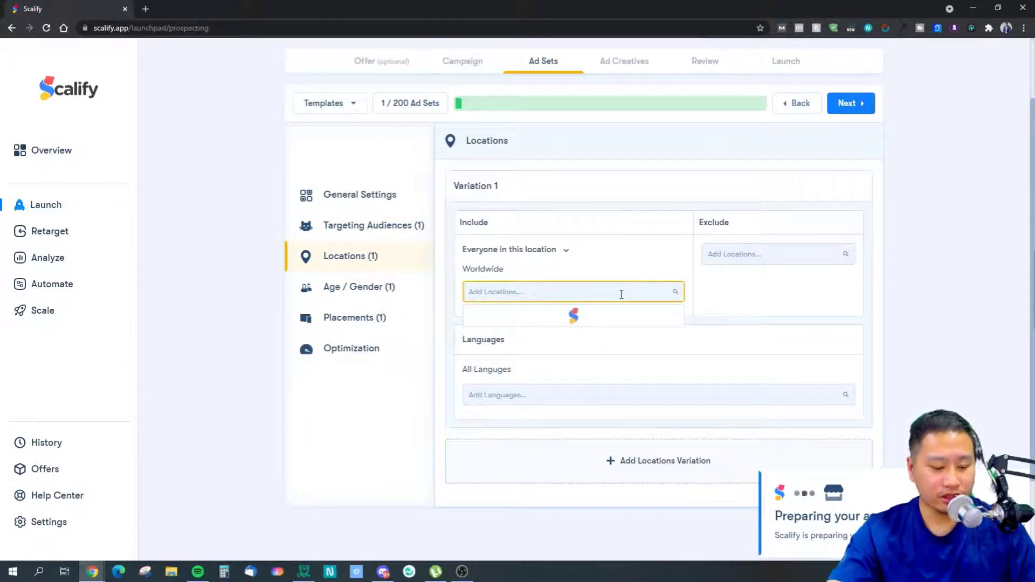
{"action": "type", "text": "singapore"}
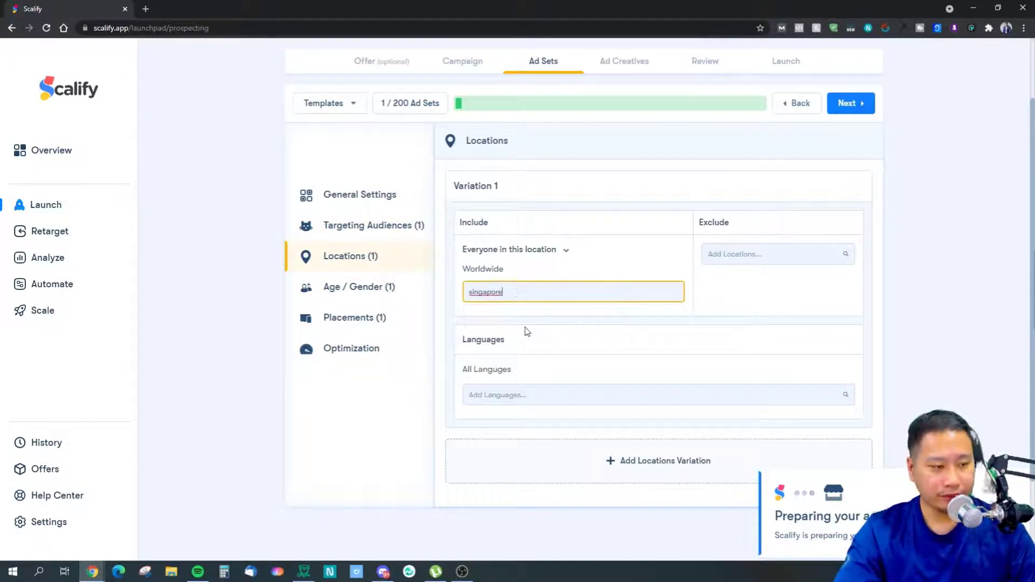
{"action": "left_click", "coordinate": [511, 314]}
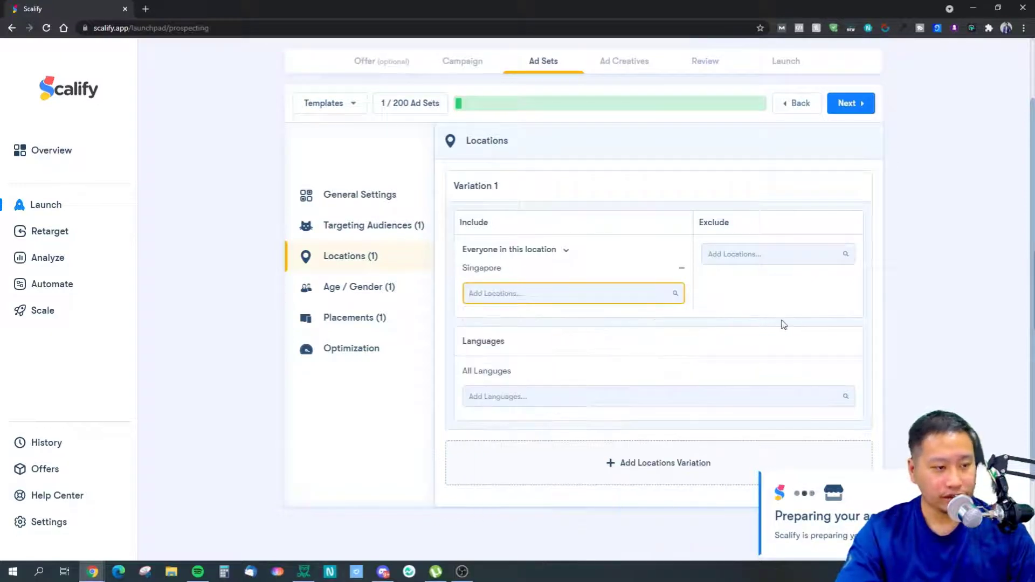
Look over the age and gender settings and add a second placement variation
{"action": "left_click", "coordinate": [357, 291]}
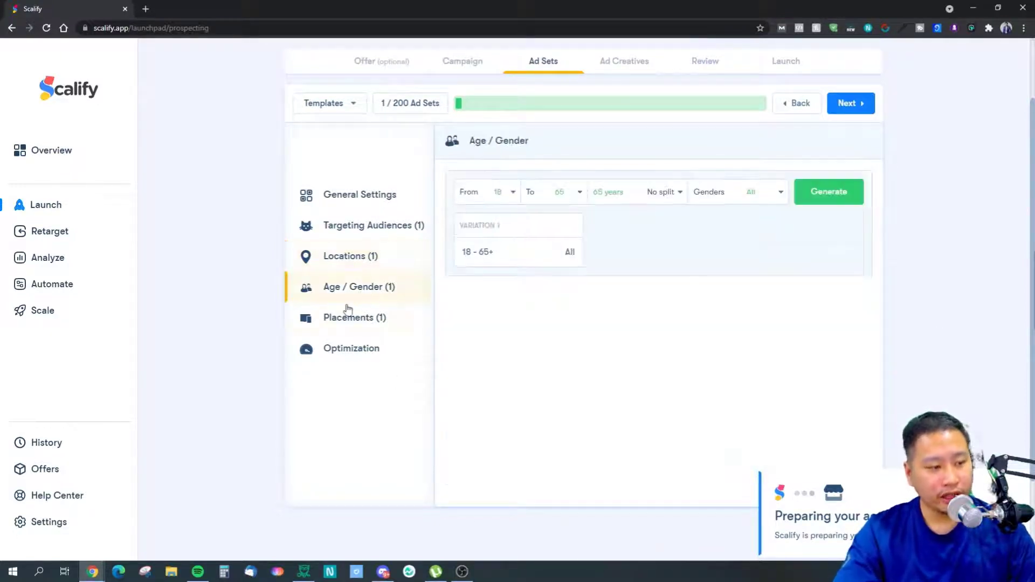
{"action": "left_click", "coordinate": [345, 322]}
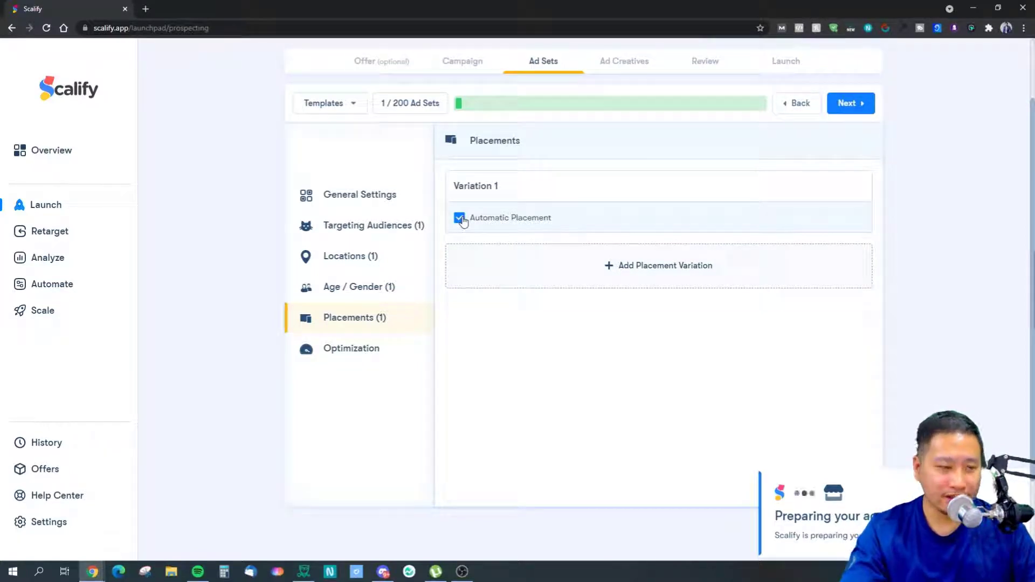
{"action": "left_click", "coordinate": [620, 280]}
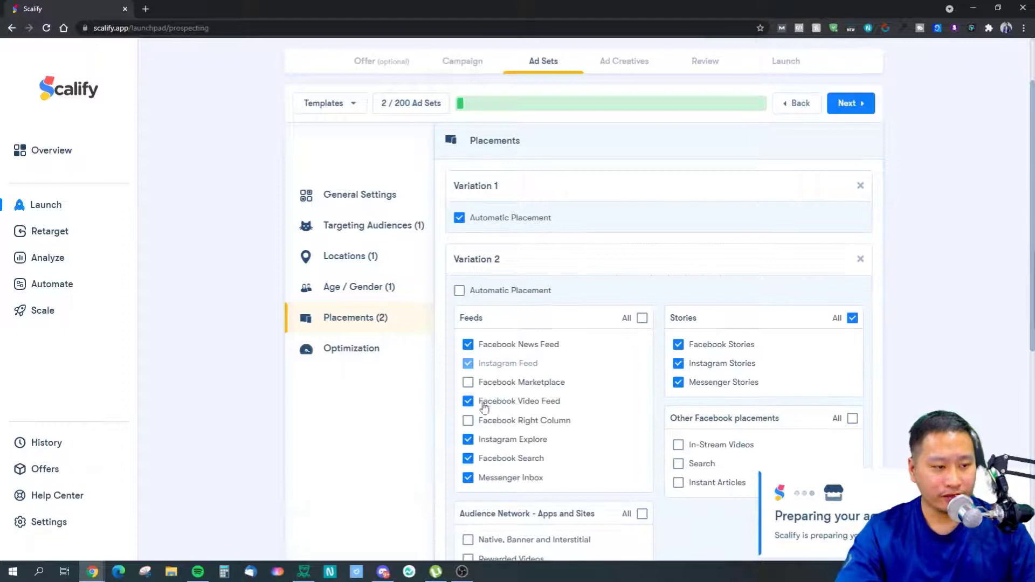
Restrict placement Variation 2 to Facebook News Feed by deselecting the other selected feeds and all Stories placements
{"action": "scroll", "coordinate": [582, 392], "scroll_direction": "down", "scroll_amount": 1}
{"action": "scroll", "coordinate": [585, 392], "scroll_direction": "down", "scroll_amount": 3}
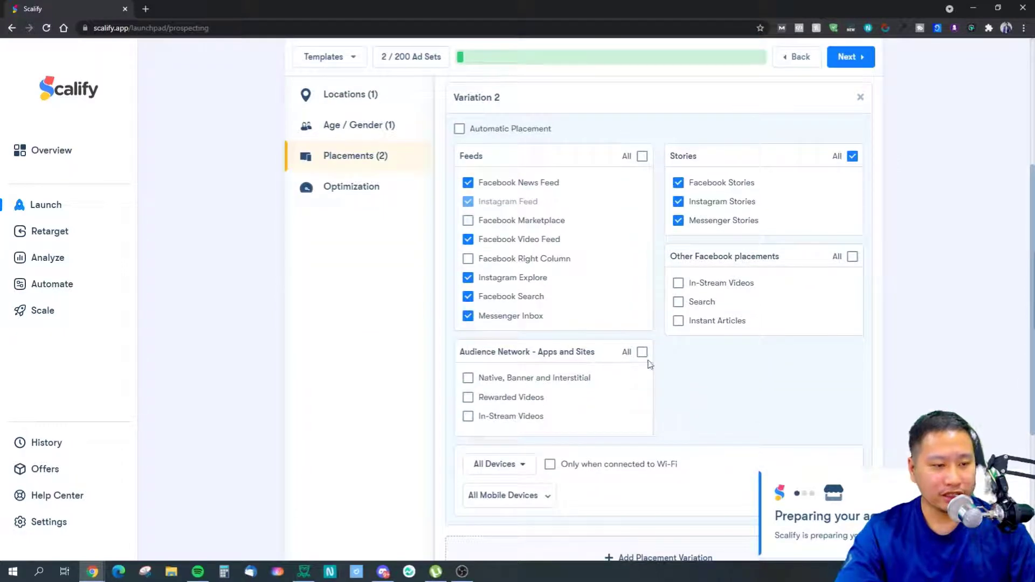
{"action": "left_click", "coordinate": [468, 239]}
{"action": "left_click", "coordinate": [468, 296]}
{"action": "left_click", "coordinate": [467, 316]}
{"action": "left_click", "coordinate": [468, 278]}
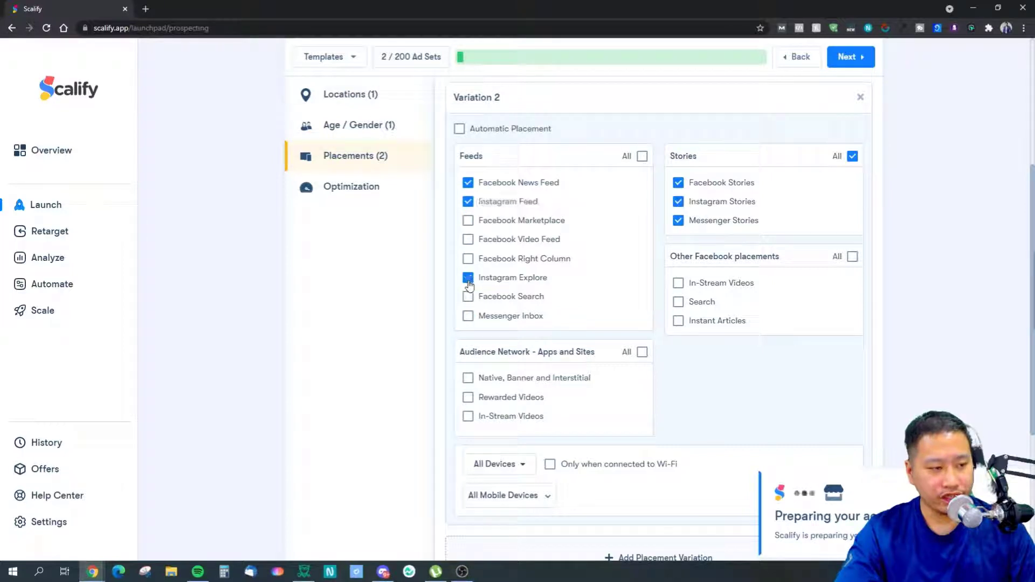
{"action": "left_click", "coordinate": [468, 202]}
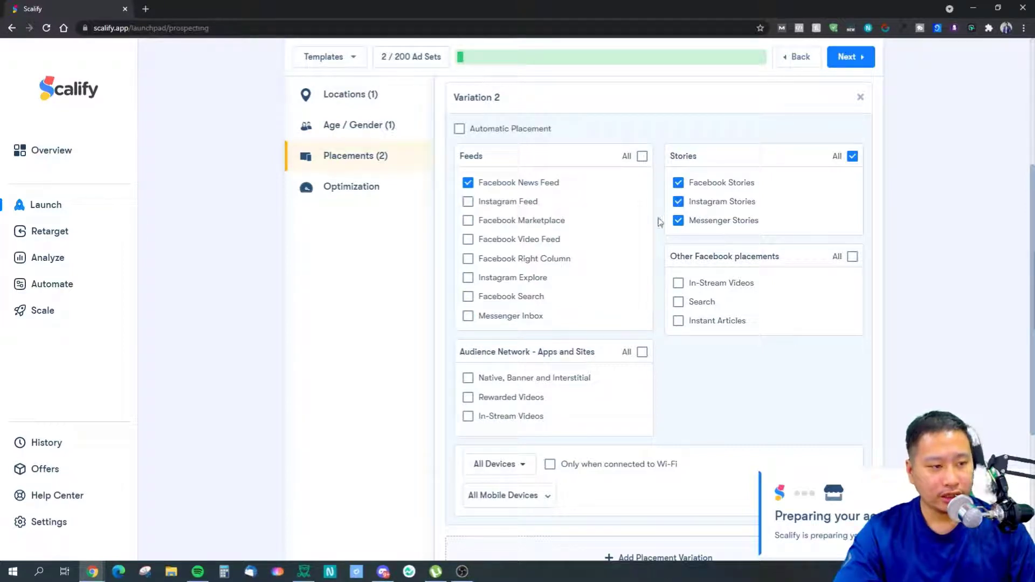
{"action": "left_click", "coordinate": [678, 221]}
{"action": "left_click", "coordinate": [678, 202]}
{"action": "left_click", "coordinate": [678, 183]}
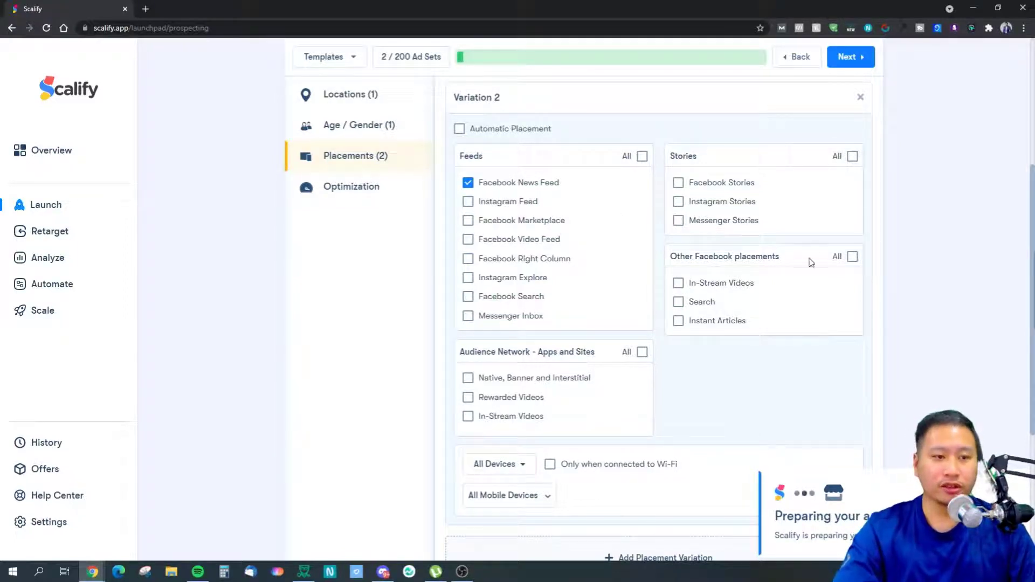
Remove placement Variation 2 and open the ad set optimization and delivery settings
{"action": "scroll", "coordinate": [808, 261], "scroll_direction": "up", "scroll_amount": 2}
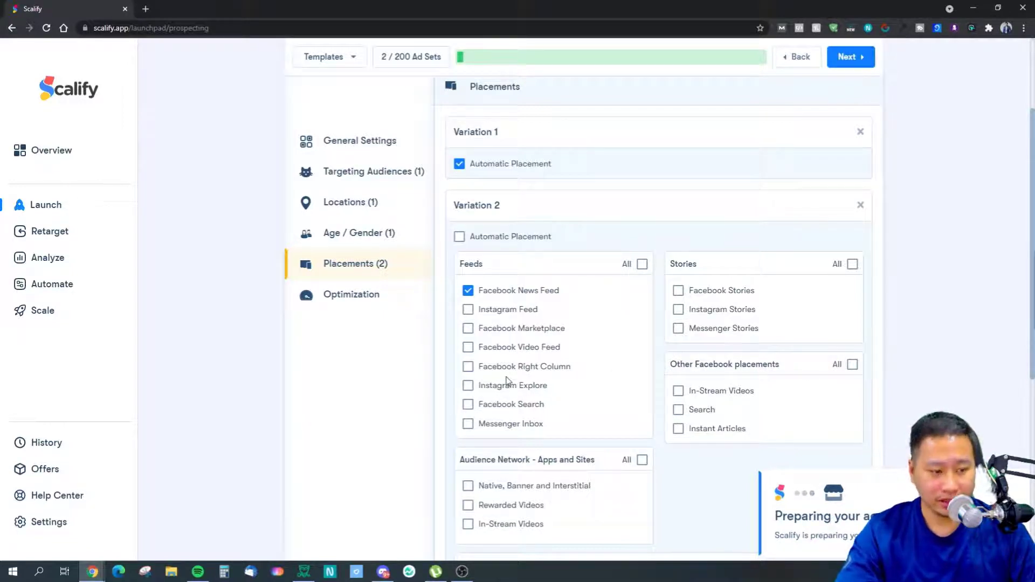
{"action": "left_click", "coordinate": [859, 205]}
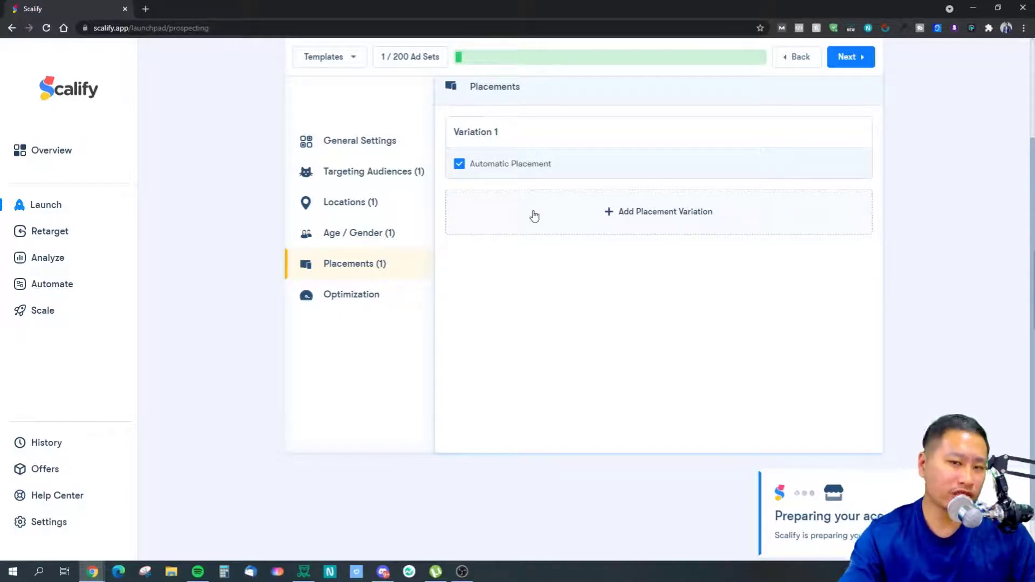
{"action": "left_click", "coordinate": [344, 295]}
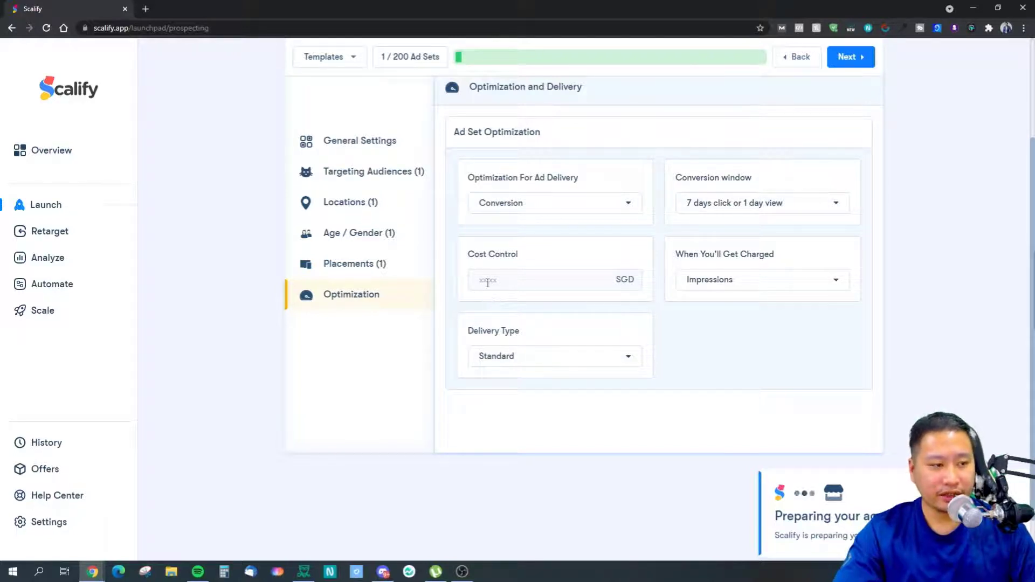
Look over the cost control field and the available delivery type and charging options for Conversion optimization
{"action": "left_click", "coordinate": [510, 270]}
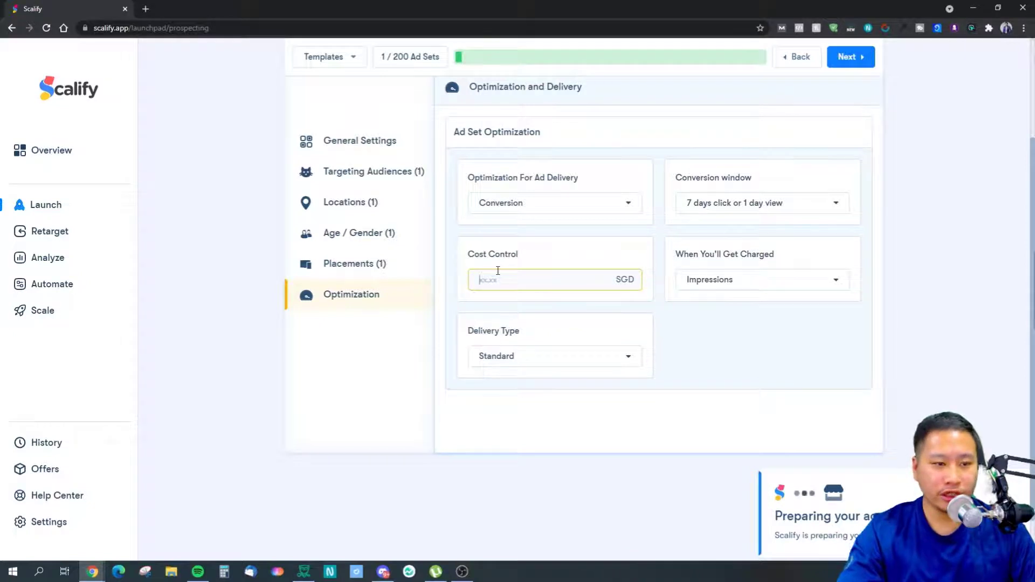
{"action": "left_click", "coordinate": [580, 357]}
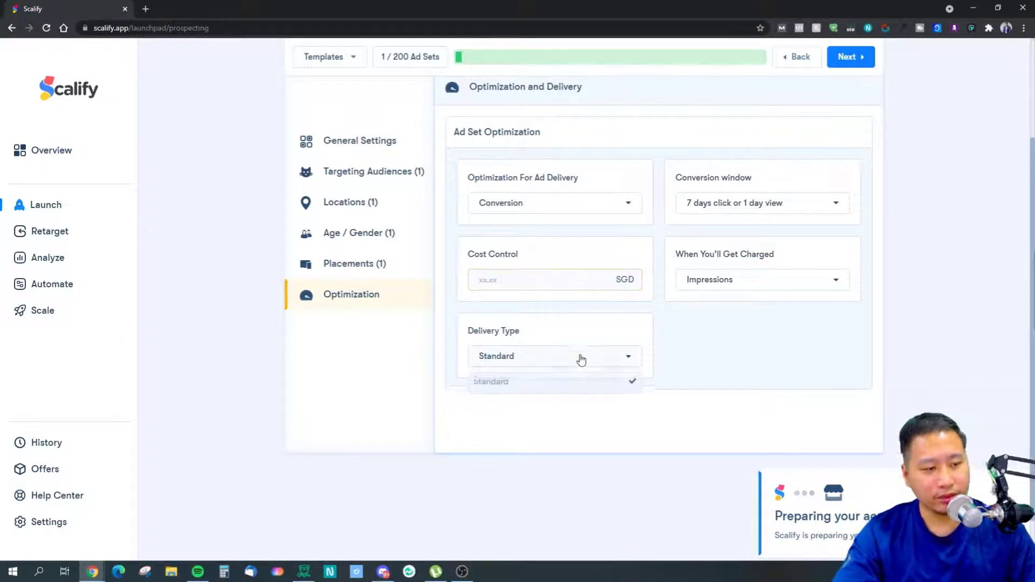
{"action": "left_click", "coordinate": [500, 380]}
{"action": "left_click", "coordinate": [510, 283]}
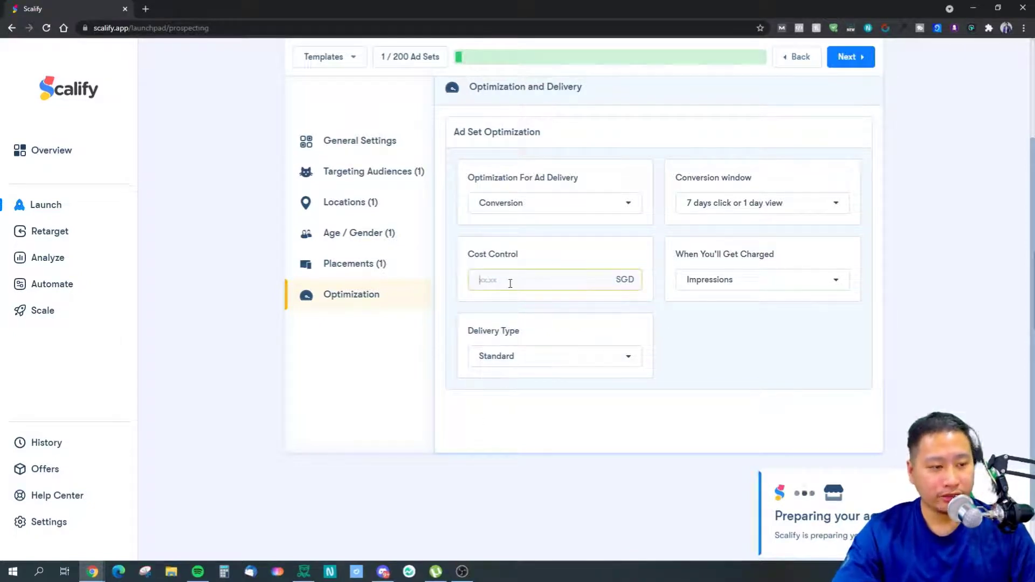
{"action": "left_click", "coordinate": [525, 360]}
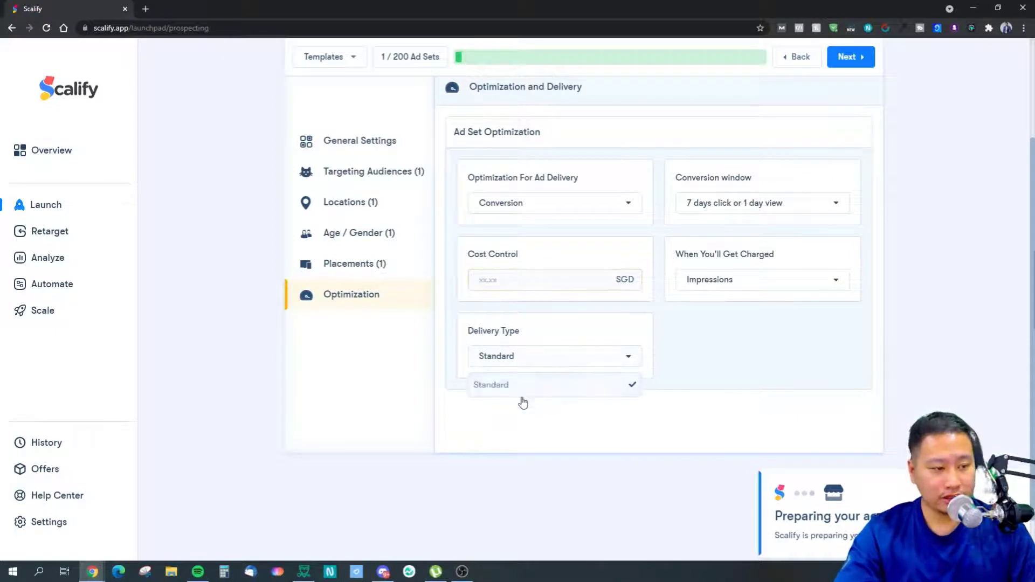
{"action": "left_click", "coordinate": [720, 281]}
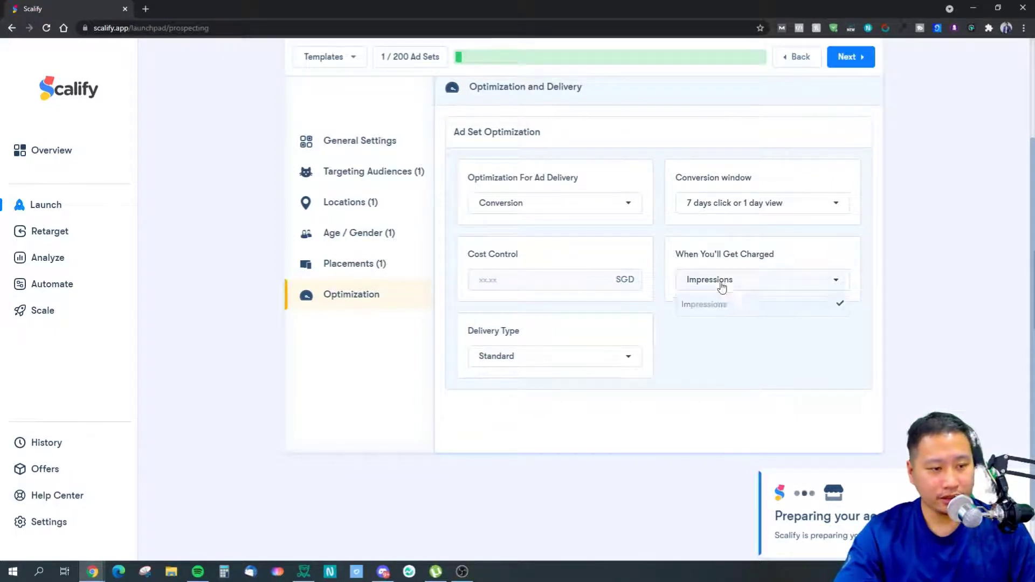
{"action": "left_click", "coordinate": [704, 257]}
Try Link Clicks as the ad delivery optimization and check its charging and delivery type options
{"action": "left_click", "coordinate": [533, 203]}
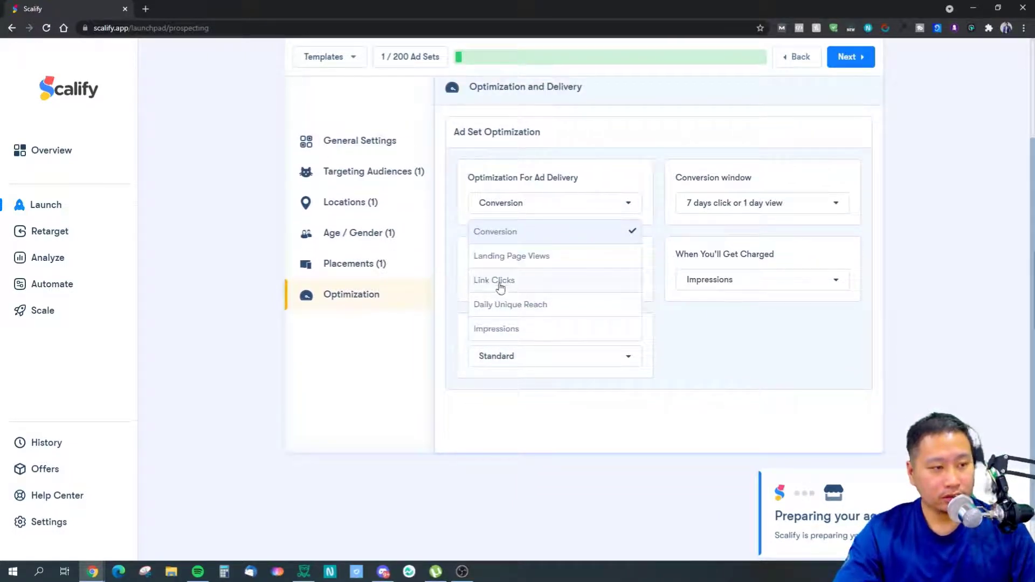
{"action": "left_click", "coordinate": [496, 282]}
{"action": "left_click", "coordinate": [546, 281]}
{"action": "left_click", "coordinate": [546, 281]}
{"action": "left_click", "coordinate": [697, 281]}
{"action": "left_click", "coordinate": [688, 279]}
Try Landing Page Views as the ad delivery optimization, check its delivery type, and return the optimization to Conversion
{"action": "left_click", "coordinate": [569, 215]}
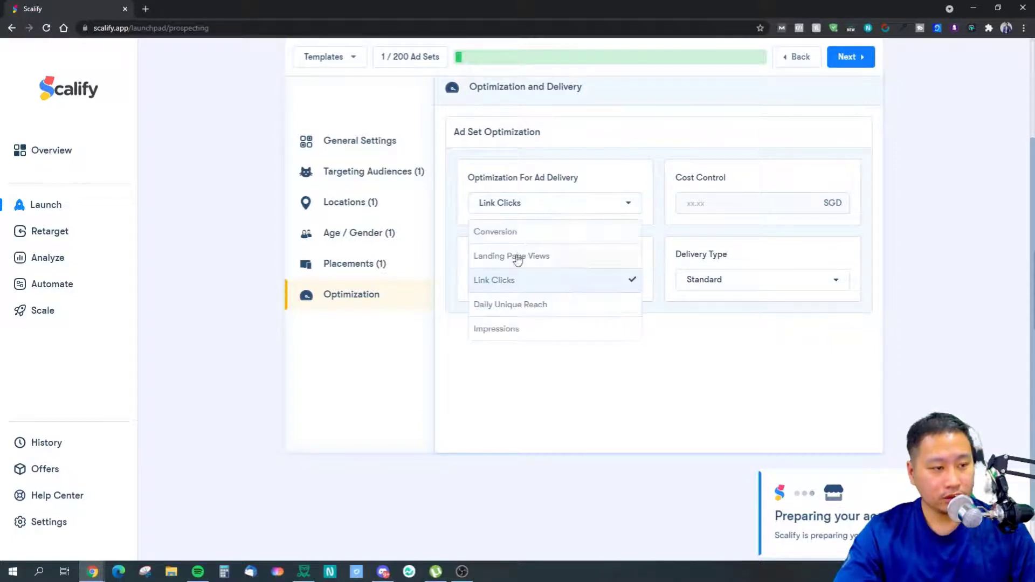
{"action": "left_click", "coordinate": [517, 257]}
{"action": "left_click", "coordinate": [726, 290]}
{"action": "left_click", "coordinate": [699, 306]}
{"action": "left_click", "coordinate": [526, 204]}
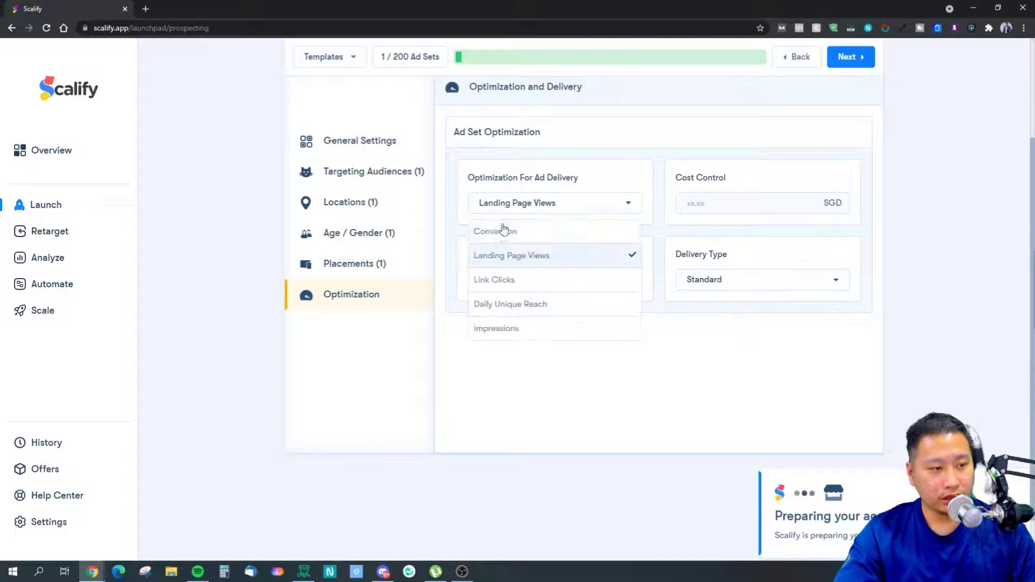
{"action": "left_click", "coordinate": [494, 231]}
Review the delivery type and ad delivery optimization choices without changing them
{"action": "left_click", "coordinate": [543, 364]}
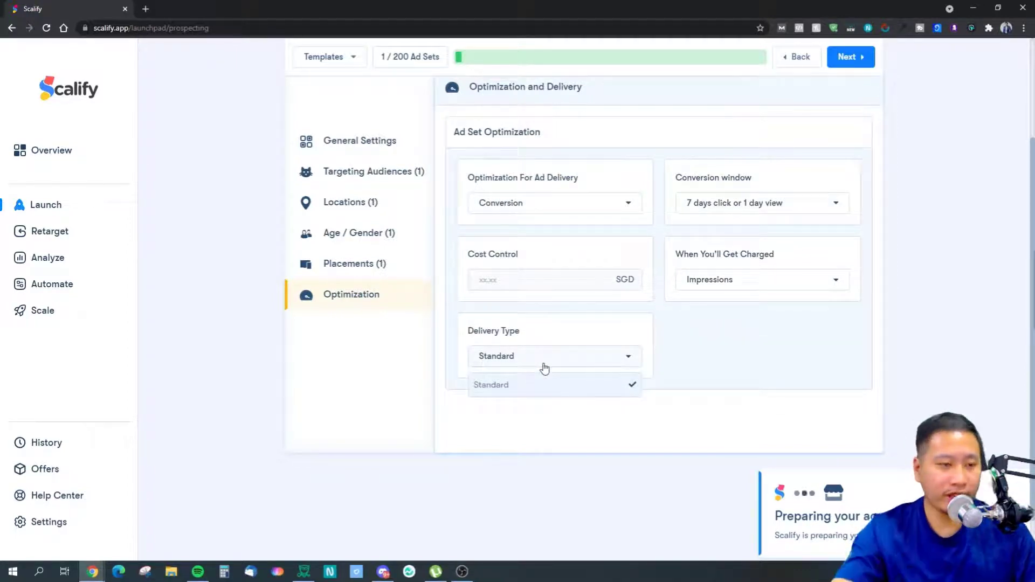
{"action": "left_click", "coordinate": [767, 363]}
{"action": "left_click", "coordinate": [527, 216]}
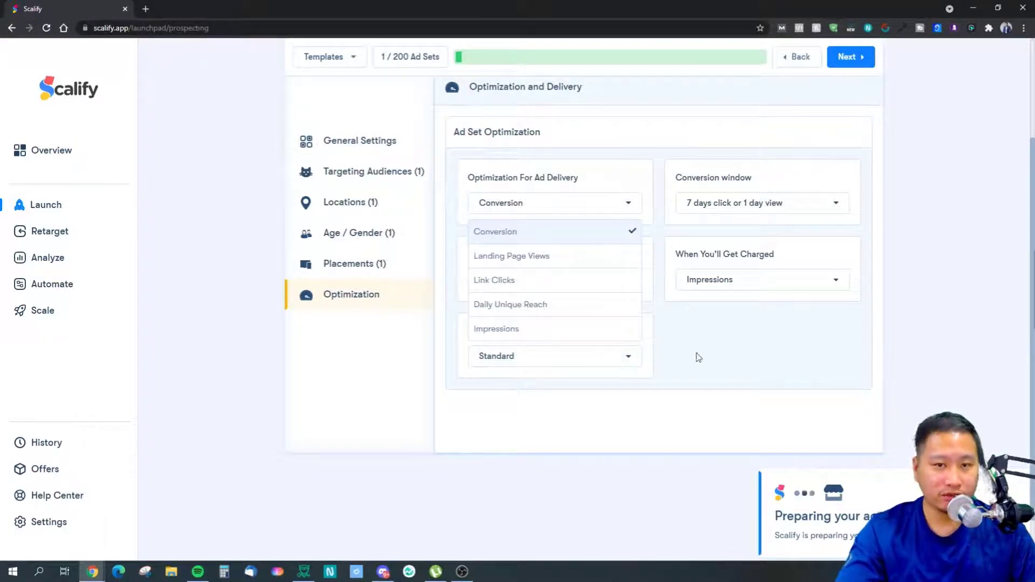
{"action": "left_click", "coordinate": [738, 372]}
{"action": "left_click", "coordinate": [510, 358]}
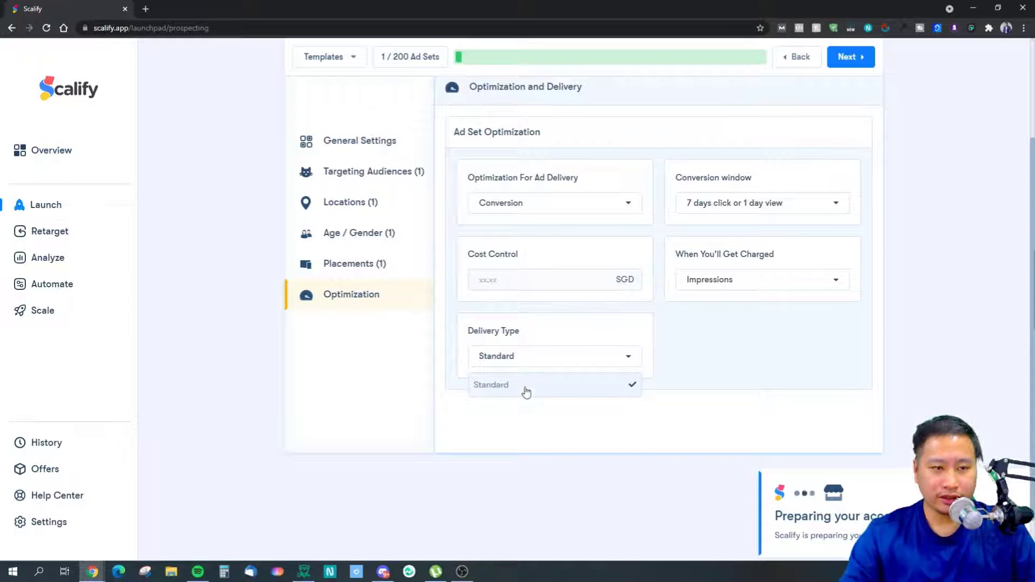
{"action": "left_click", "coordinate": [731, 352]}
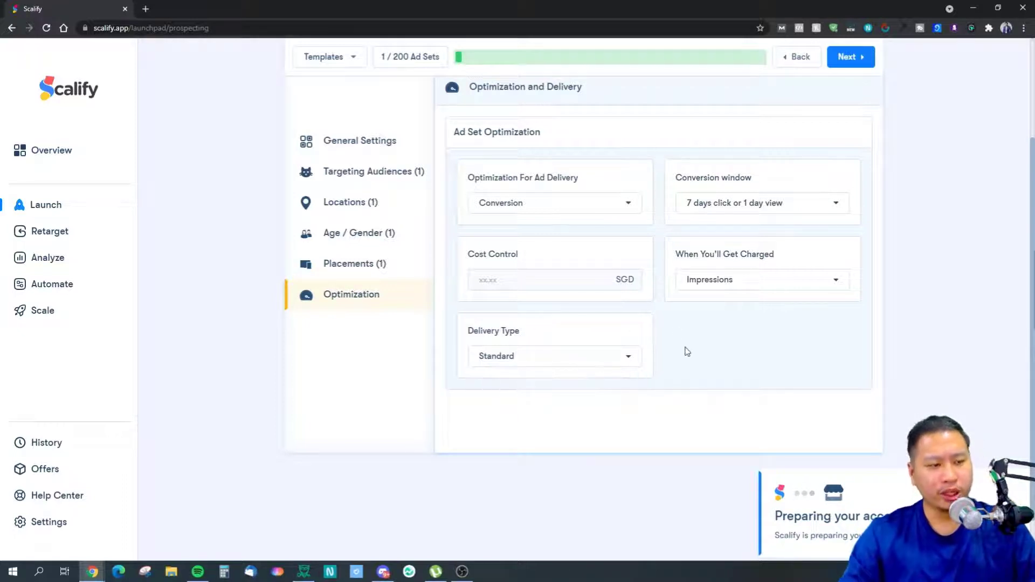
Proceed to the Ad Creatives stage and list the existing posts of the SeniorCare Facebook page
{"action": "scroll", "coordinate": [665, 267], "scroll_direction": "up", "scroll_amount": 2}
{"action": "scroll", "coordinate": [666, 266], "scroll_direction": "up", "scroll_amount": 1}
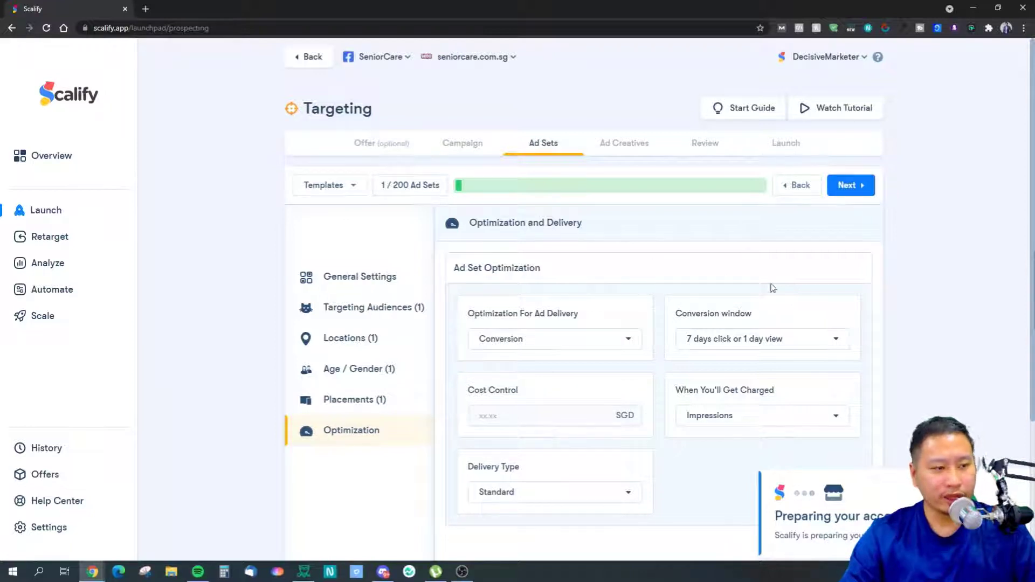
{"action": "left_click", "coordinate": [863, 193]}
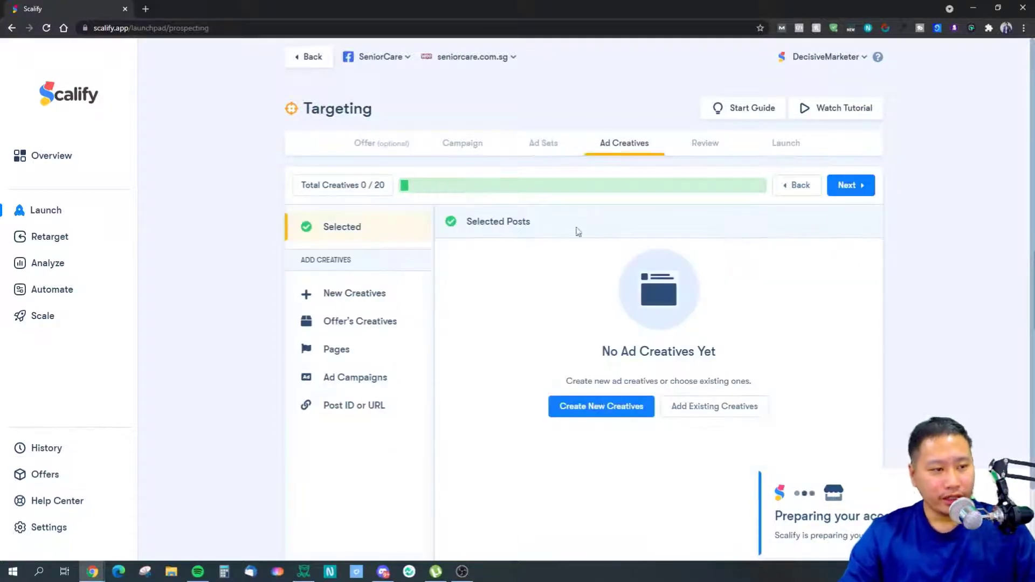
{"action": "scroll", "coordinate": [492, 419], "scroll_direction": "down", "scroll_amount": 2}
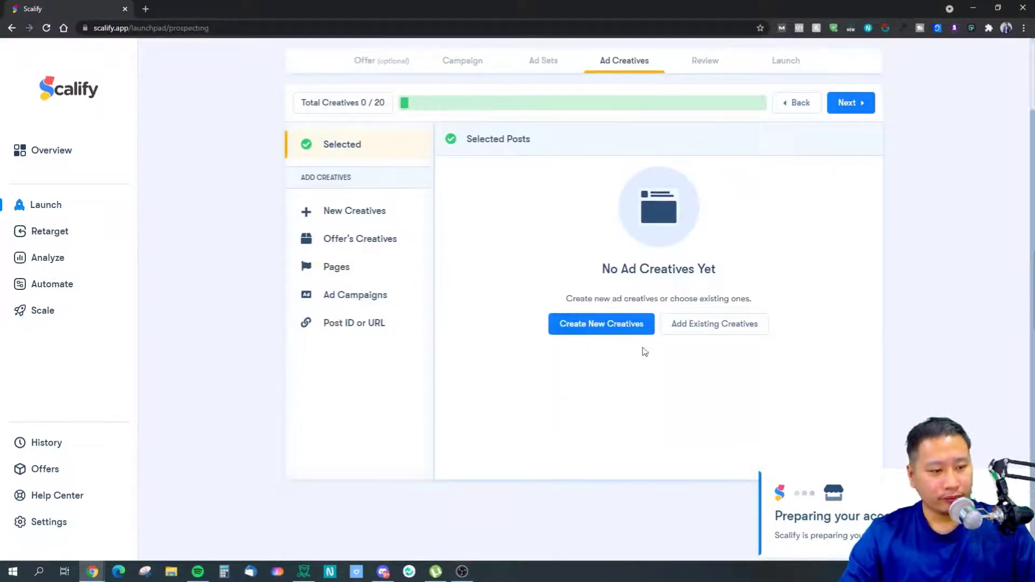
{"action": "left_click", "coordinate": [707, 324]}
{"action": "left_click", "coordinate": [477, 180]}
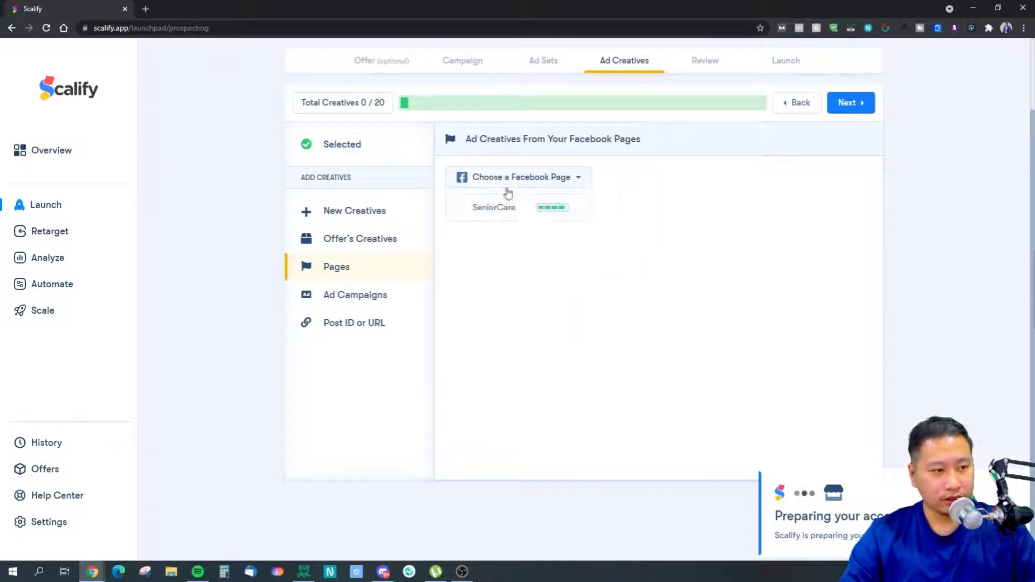
{"action": "left_click", "coordinate": [512, 209]}
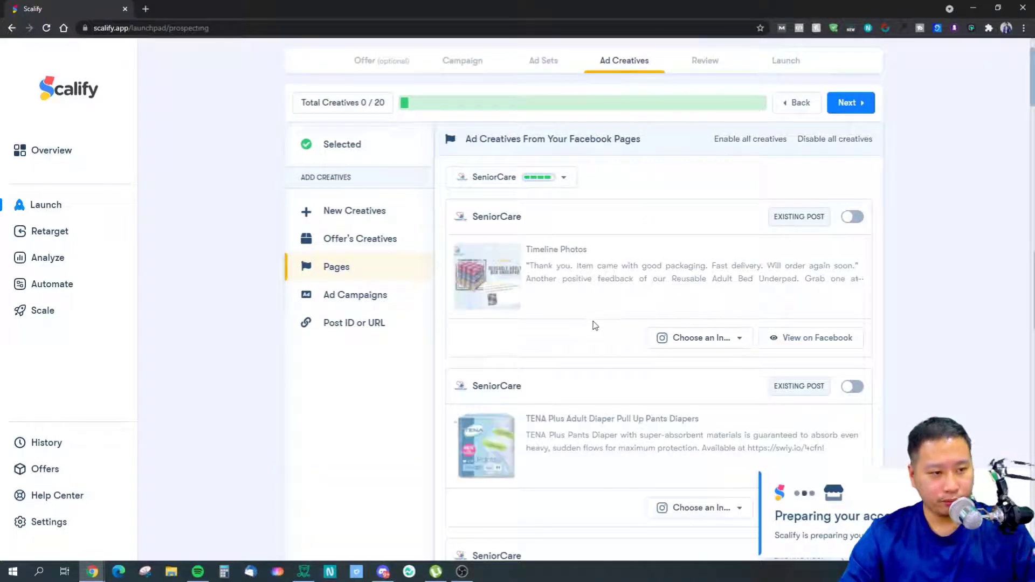
Enable the first SeniorCare post, Timeline Photos, as a creative and disable it again
{"action": "left_click", "coordinate": [848, 219]}
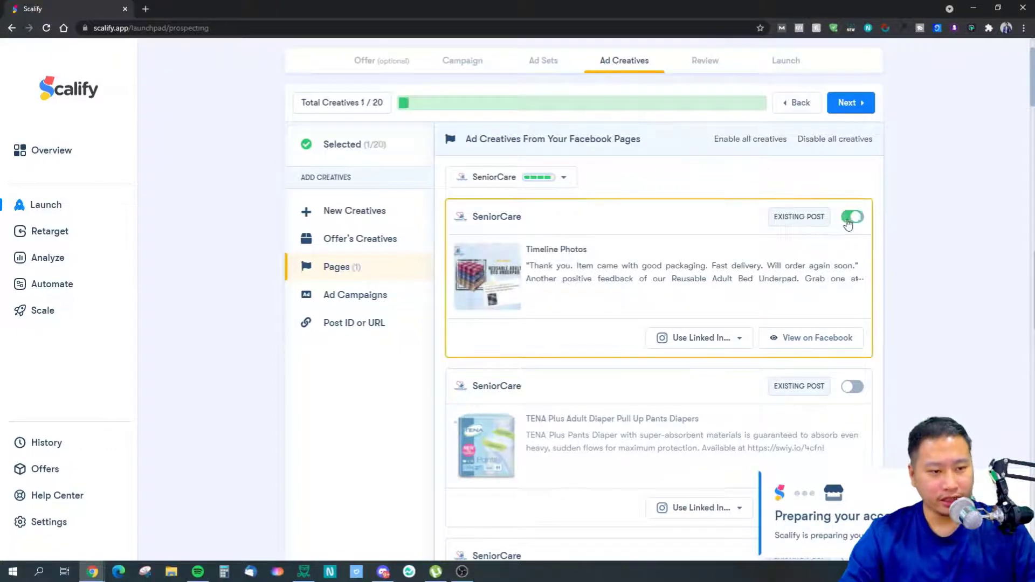
{"action": "left_click", "coordinate": [854, 218]}
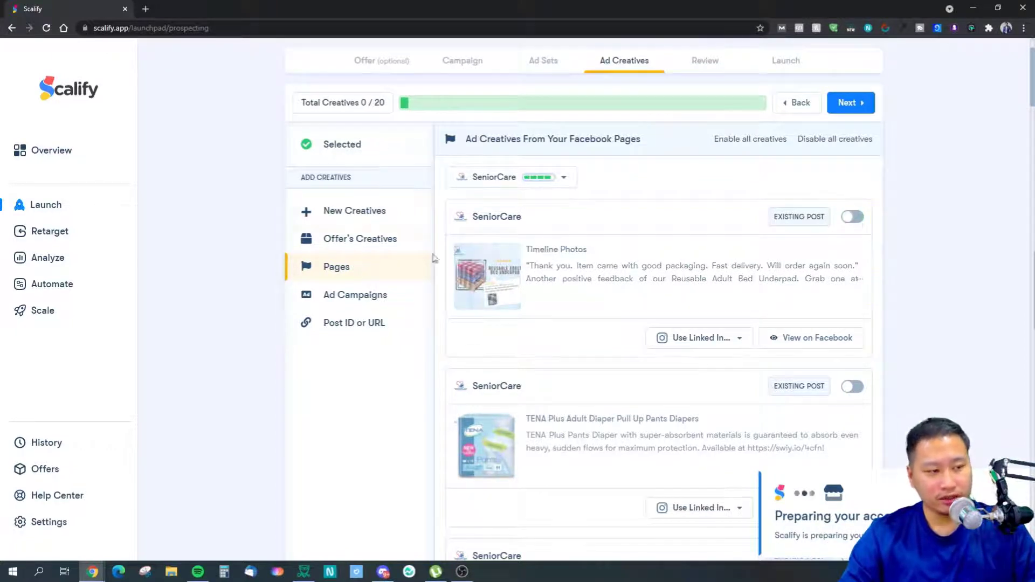
Check the offer's creatives and select SeniorCare as the page for new posts in the Creatives Builder
{"action": "left_click", "coordinate": [368, 218]}
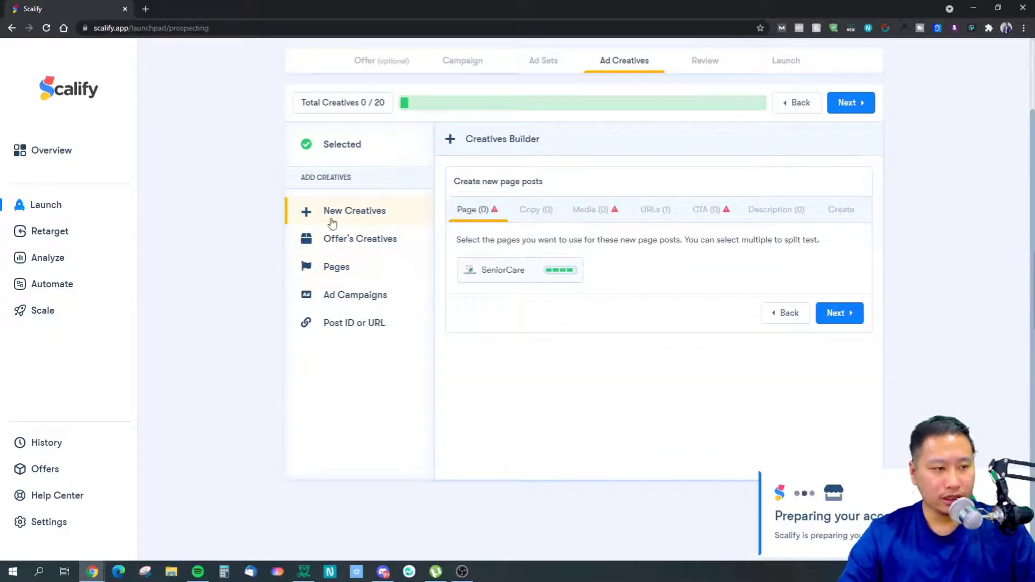
{"action": "left_click", "coordinate": [405, 241]}
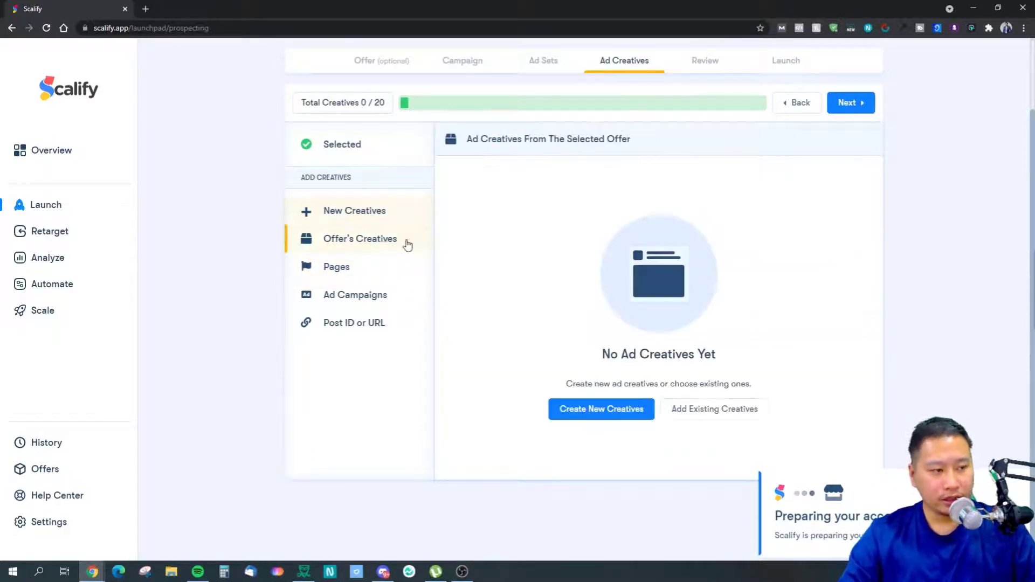
{"action": "left_click", "coordinate": [591, 414]}
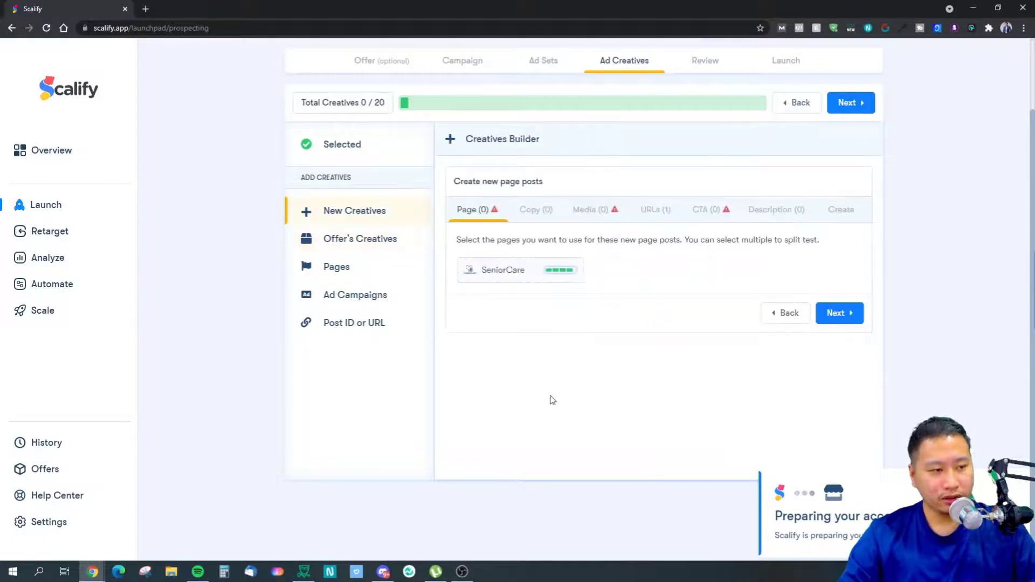
{"action": "left_click", "coordinate": [521, 271]}
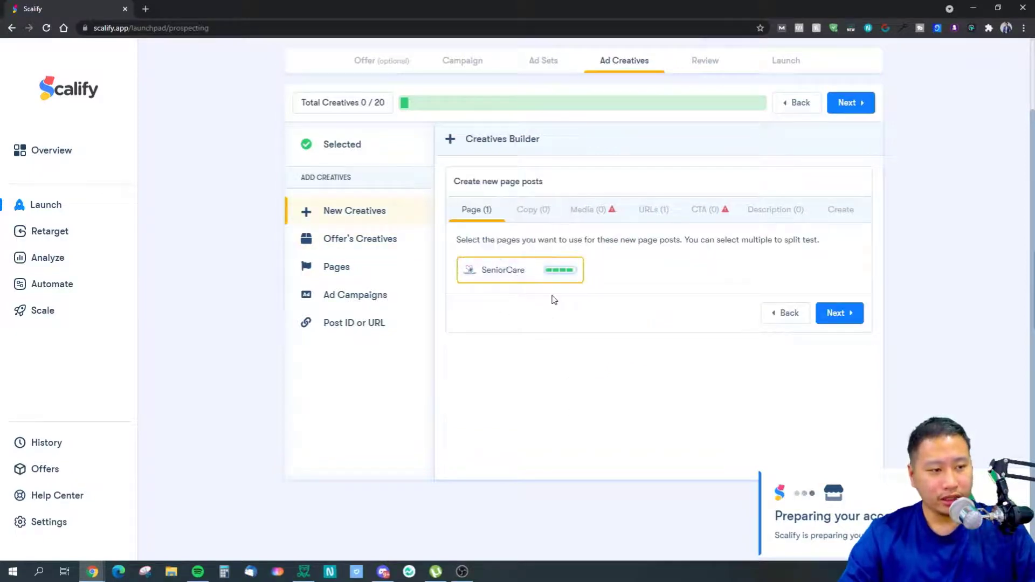
{"action": "left_click", "coordinate": [837, 316]}
{"action": "left_click", "coordinate": [785, 318]}
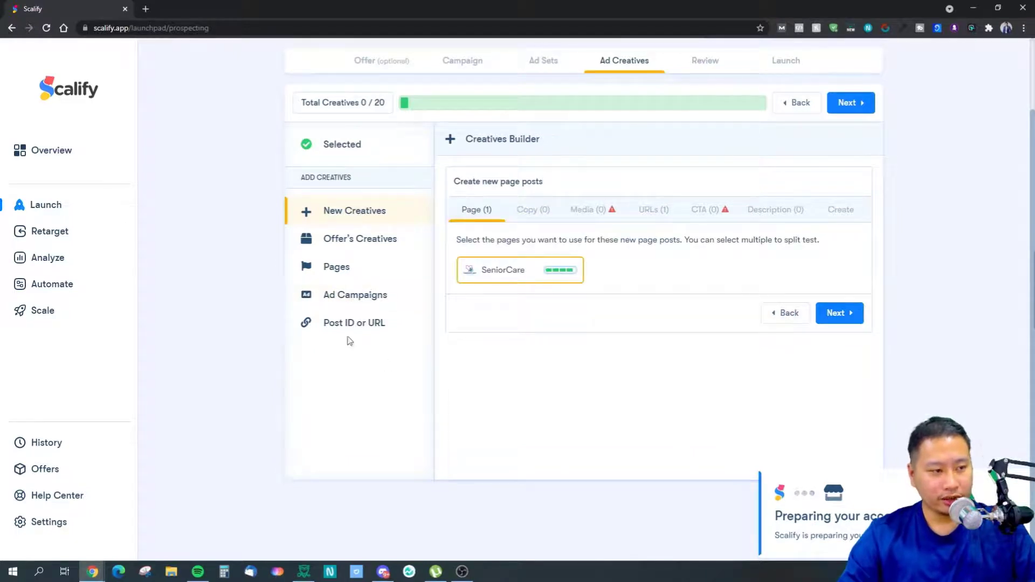
Look over the option to add existing ad creatives by post ID or URL
{"action": "scroll", "coordinate": [797, 145], "scroll_direction": "up", "scroll_amount": 2}
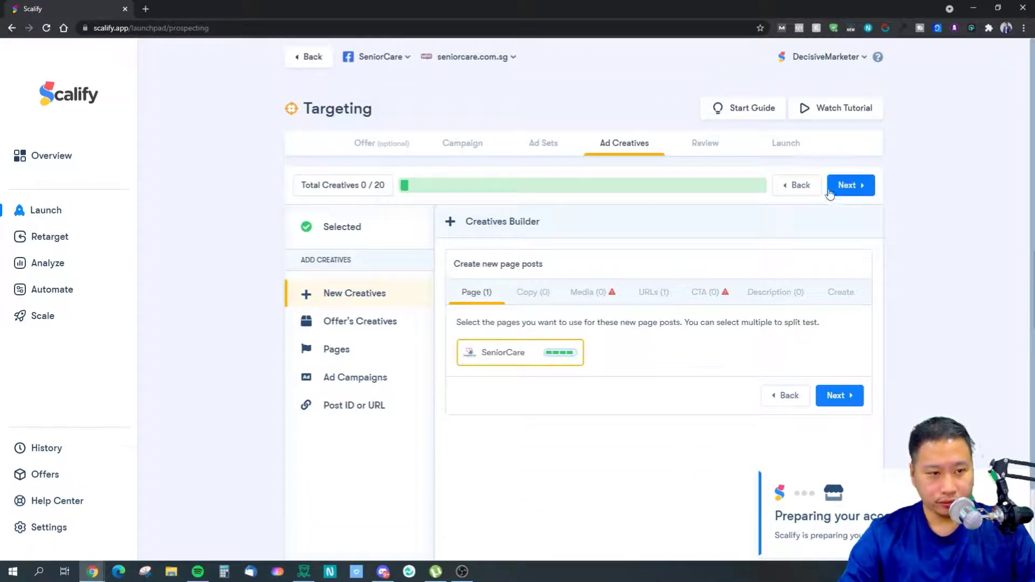
{"action": "left_click", "coordinate": [393, 403]}
{"action": "left_click", "coordinate": [485, 259]}
{"action": "left_click", "coordinate": [516, 262]}
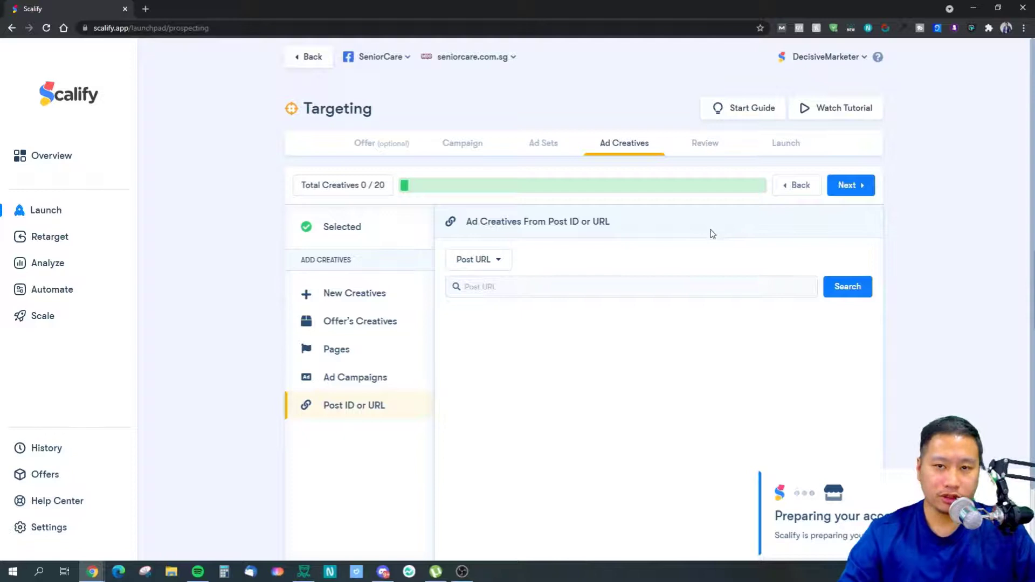
{"action": "left_click", "coordinate": [477, 287]}
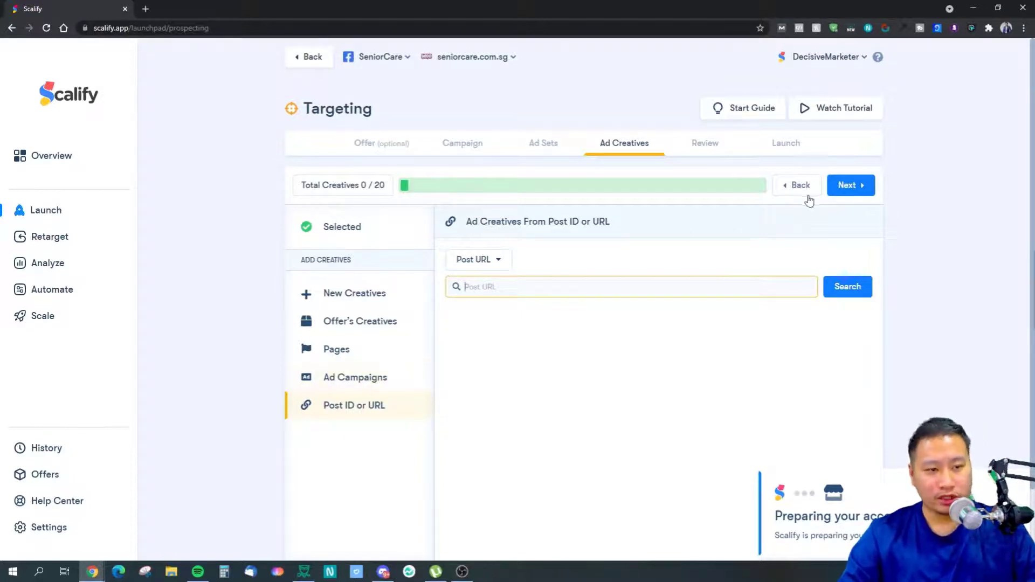
Proceed to the Review stage and look over the task summary of campaign, ad sets and ads
{"action": "left_click", "coordinate": [849, 184]}
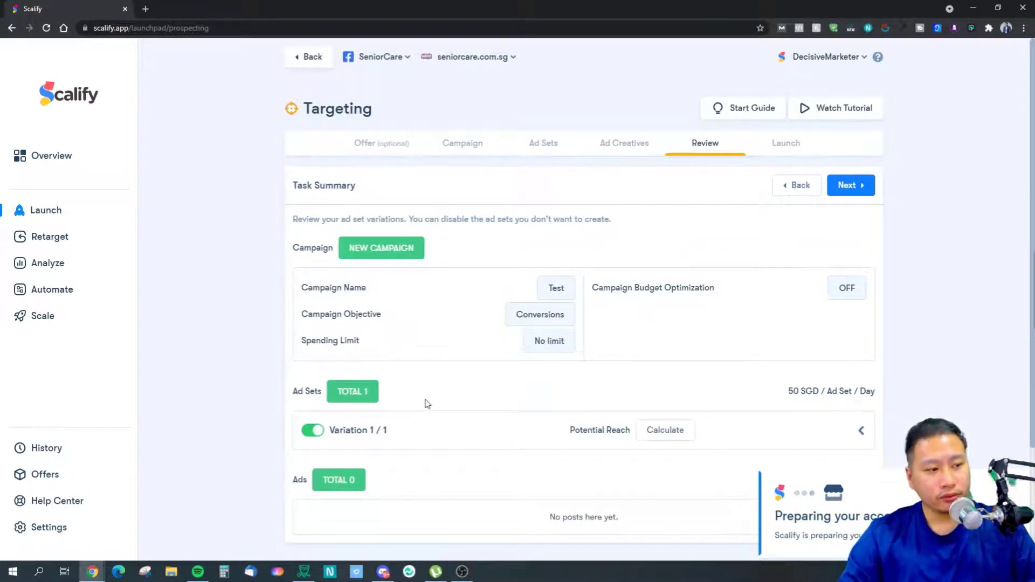
{"action": "scroll", "coordinate": [446, 358], "scroll_direction": "down", "scroll_amount": 2}
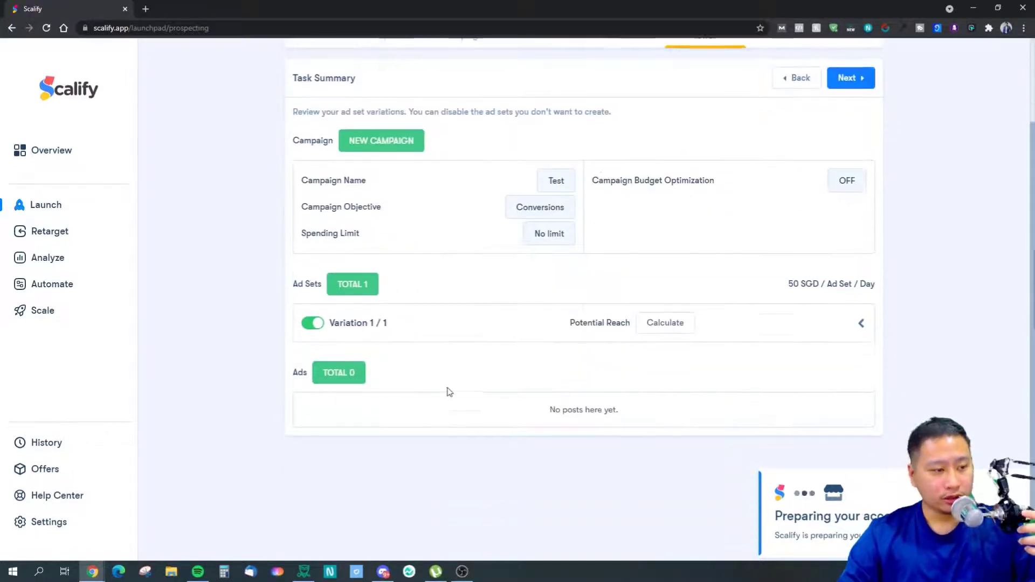
{"action": "scroll", "coordinate": [448, 391], "scroll_direction": "up", "scroll_amount": 2}
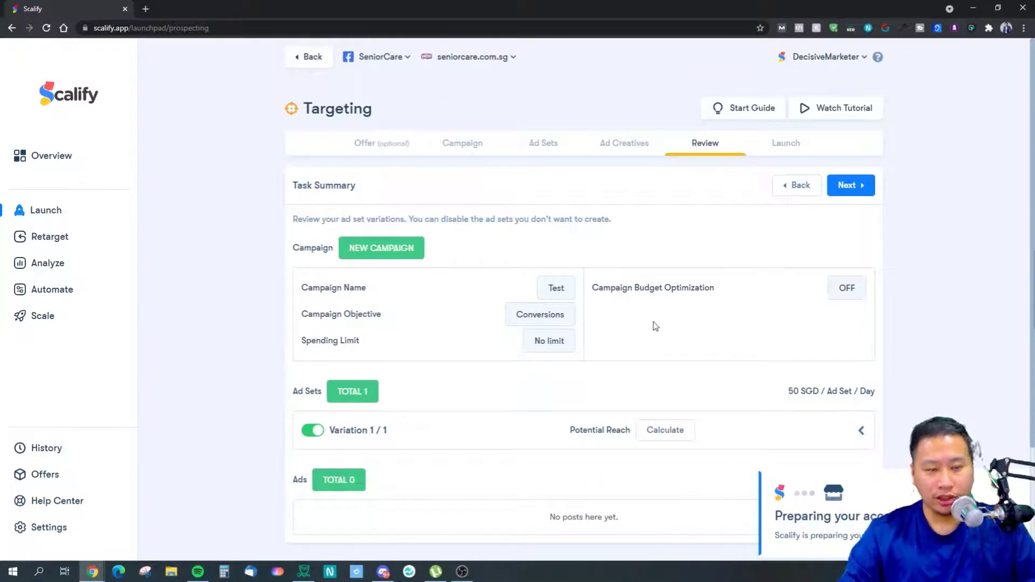
View the Retargeting overview and return to the Launch overview of campaign types
{"action": "left_click", "coordinate": [70, 238]}
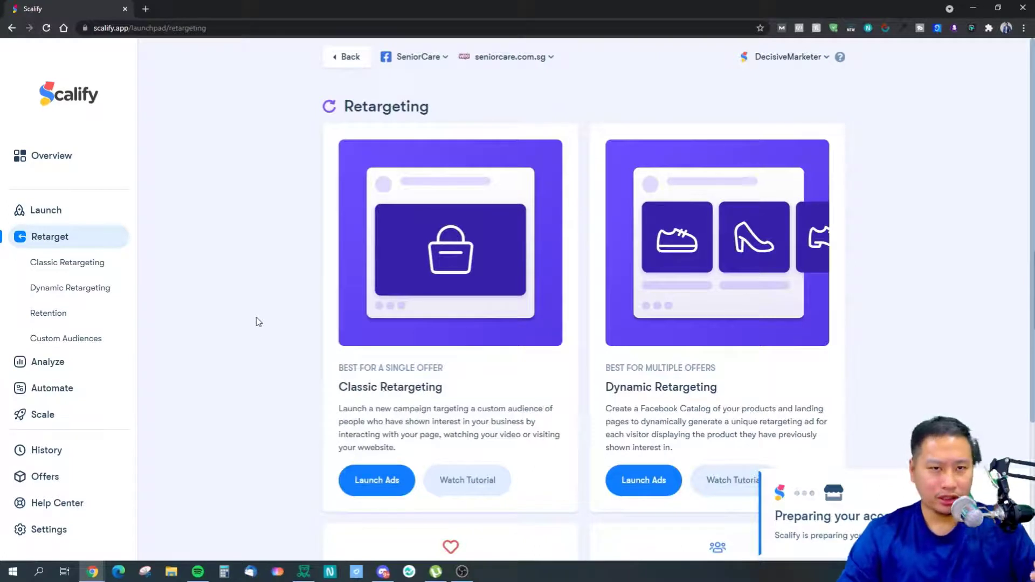
{"action": "left_click", "coordinate": [43, 211]}
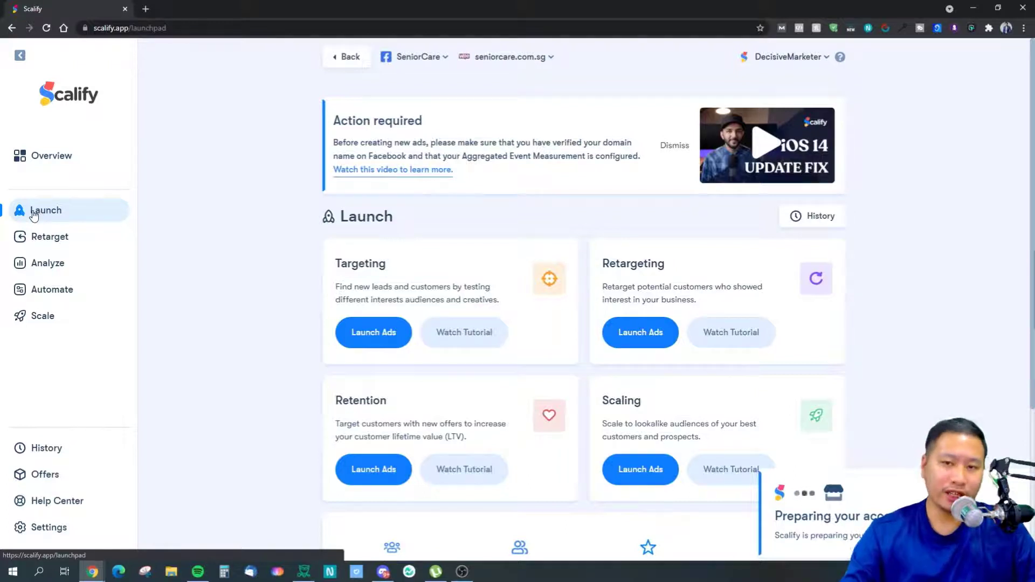
Start a Classic Retargeting task from the retargeting options and choose the Adrien Gagnon Supplements Vitamin C 1000mg offer to promote
{"action": "left_click", "coordinate": [75, 243]}
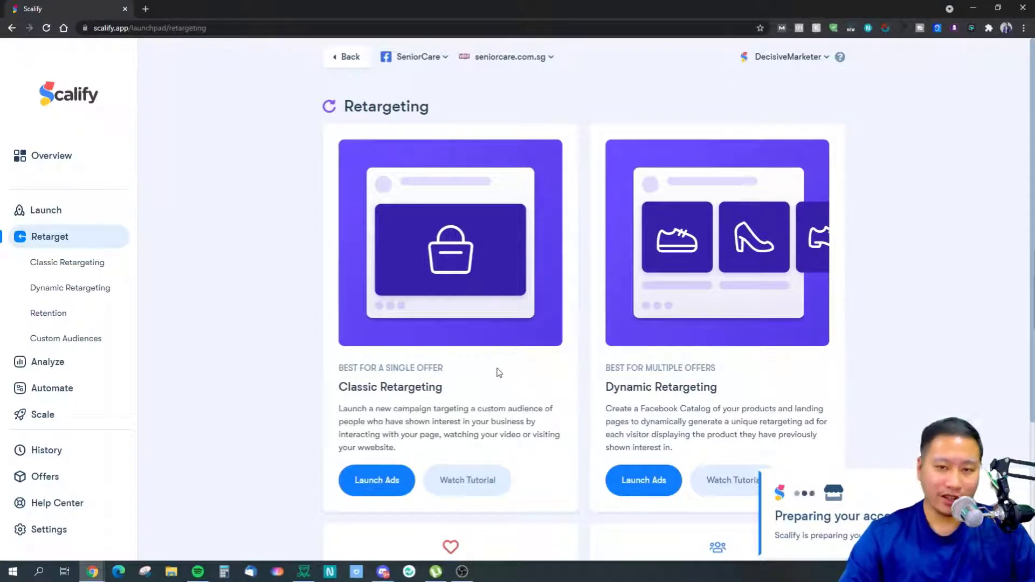
{"action": "scroll", "coordinate": [385, 408], "scroll_direction": "down", "scroll_amount": 1}
{"action": "scroll", "coordinate": [384, 408], "scroll_direction": "down", "scroll_amount": 5}
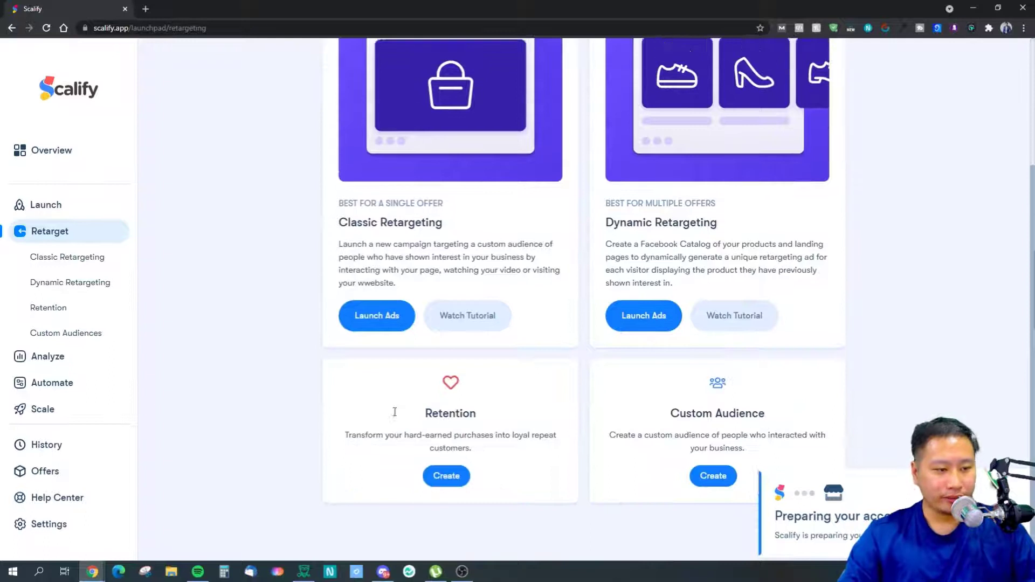
{"action": "scroll", "coordinate": [385, 408], "scroll_direction": "up", "scroll_amount": 5}
{"action": "left_click", "coordinate": [372, 454]}
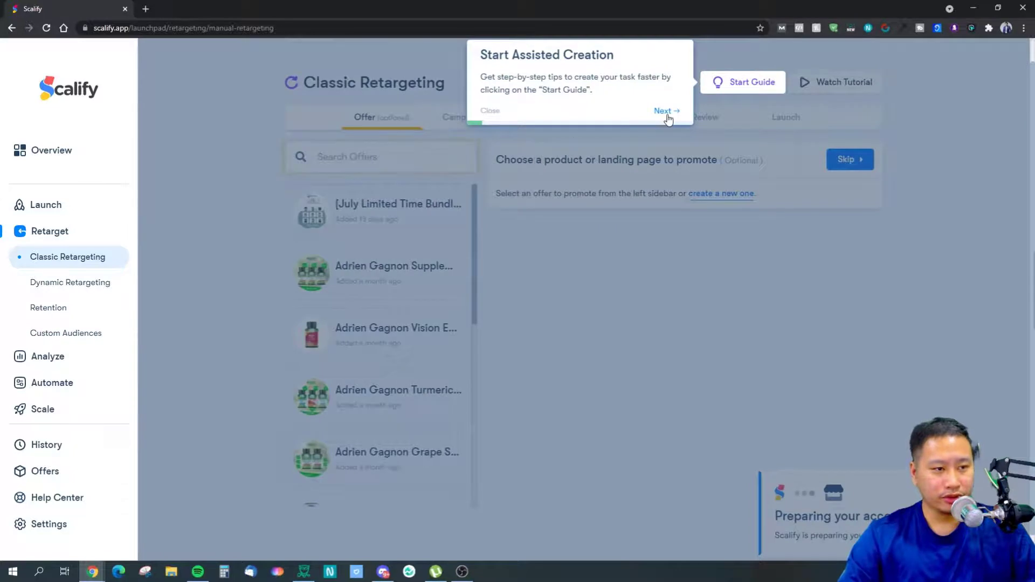
{"action": "left_click", "coordinate": [666, 112]}
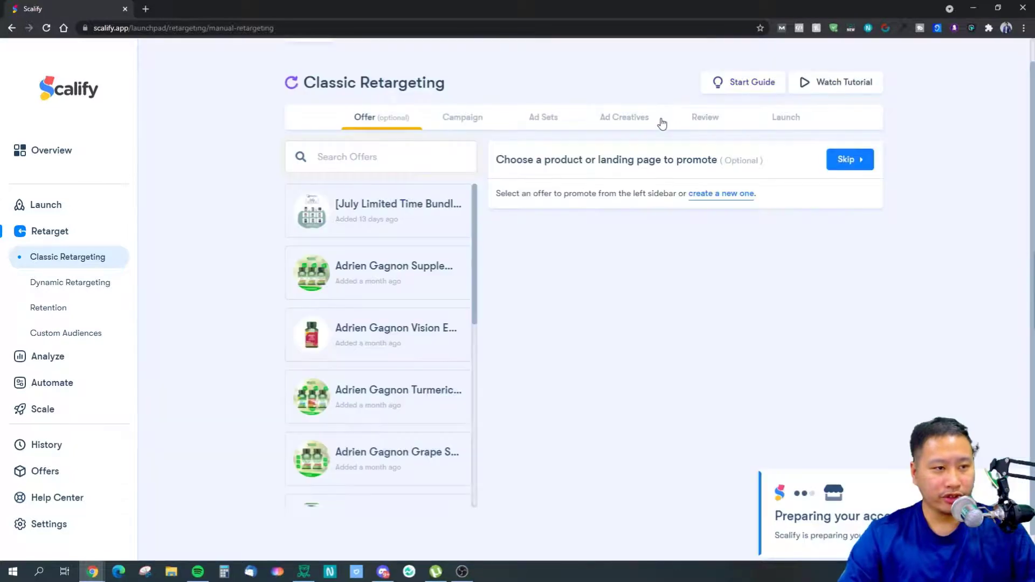
{"action": "left_click", "coordinate": [399, 284]}
{"action": "left_click", "coordinate": [848, 263]}
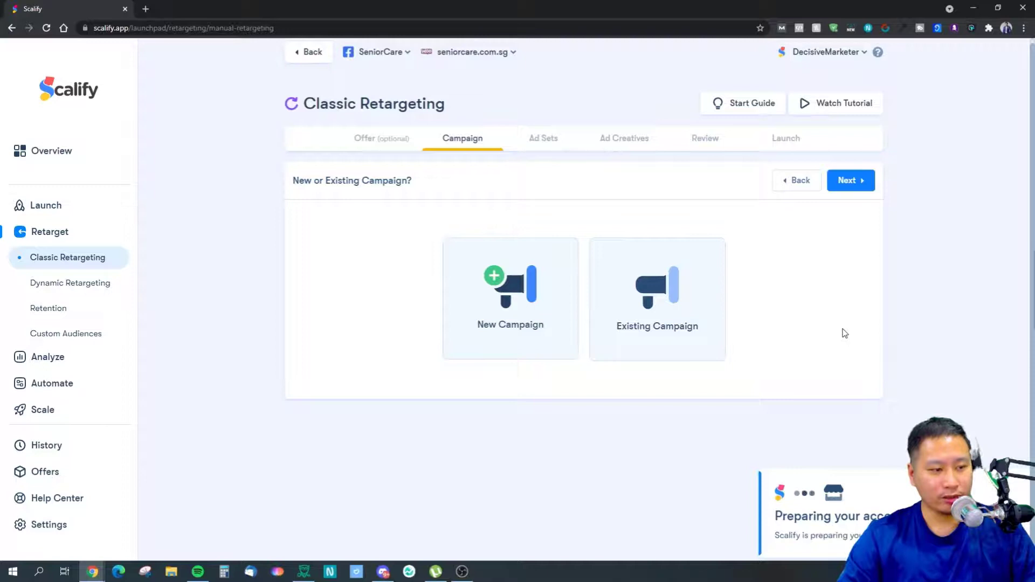
Create a new retargeting campaign named Test1 with the Conversions objective and proceed to its ad sets
{"action": "left_click", "coordinate": [494, 317]}
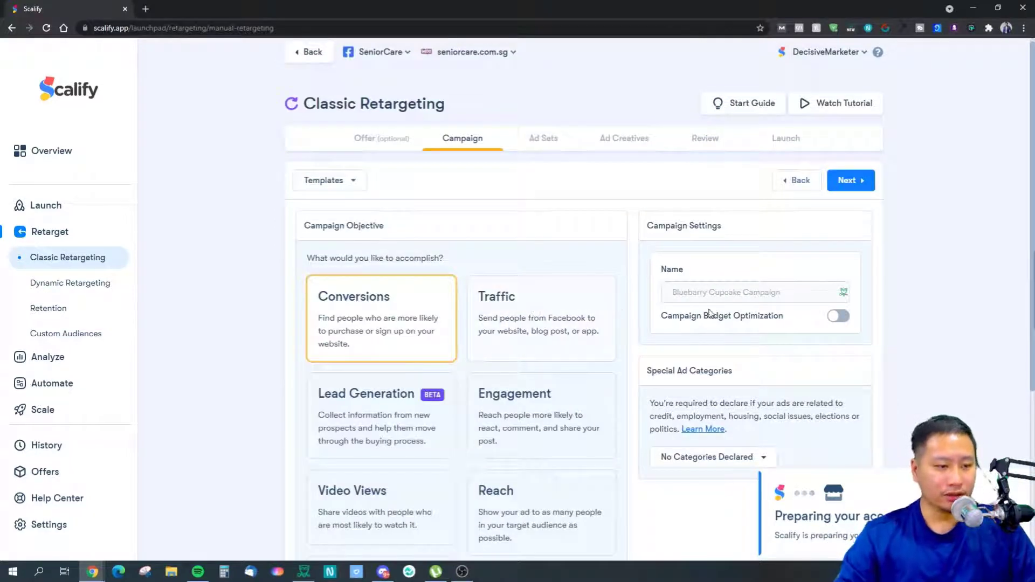
{"action": "left_click", "coordinate": [714, 284]}
{"action": "type", "text": "Test1"}
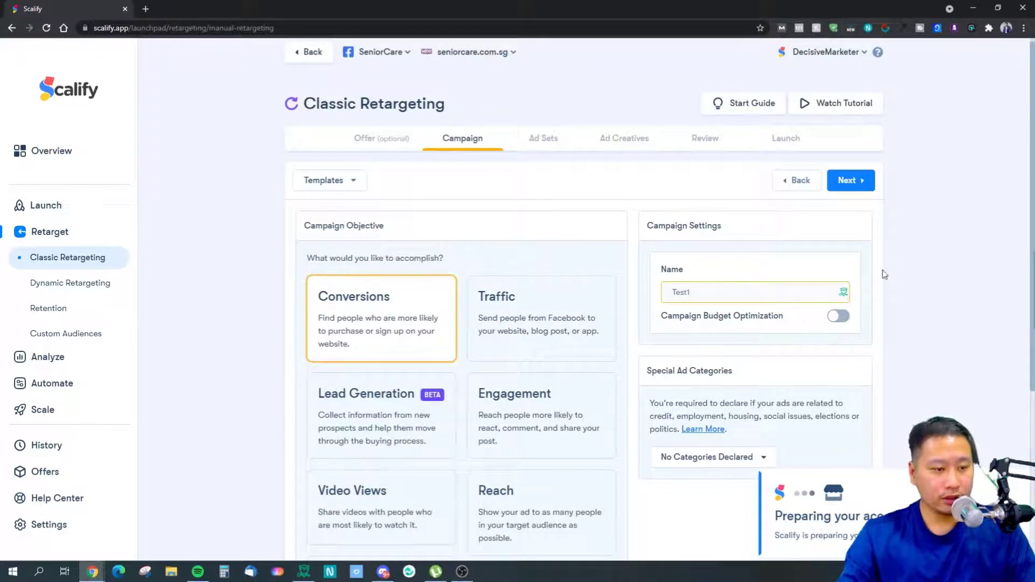
{"action": "scroll", "coordinate": [880, 273], "scroll_direction": "down", "scroll_amount": 2}
{"action": "scroll", "coordinate": [763, 270], "scroll_direction": "up", "scroll_amount": 2}
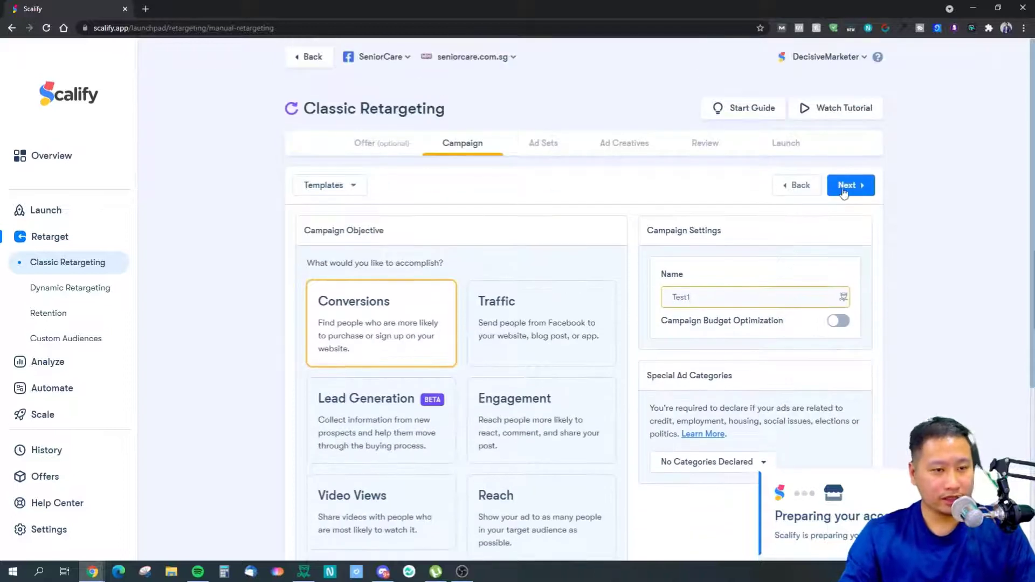
{"action": "left_click", "coordinate": [847, 187]}
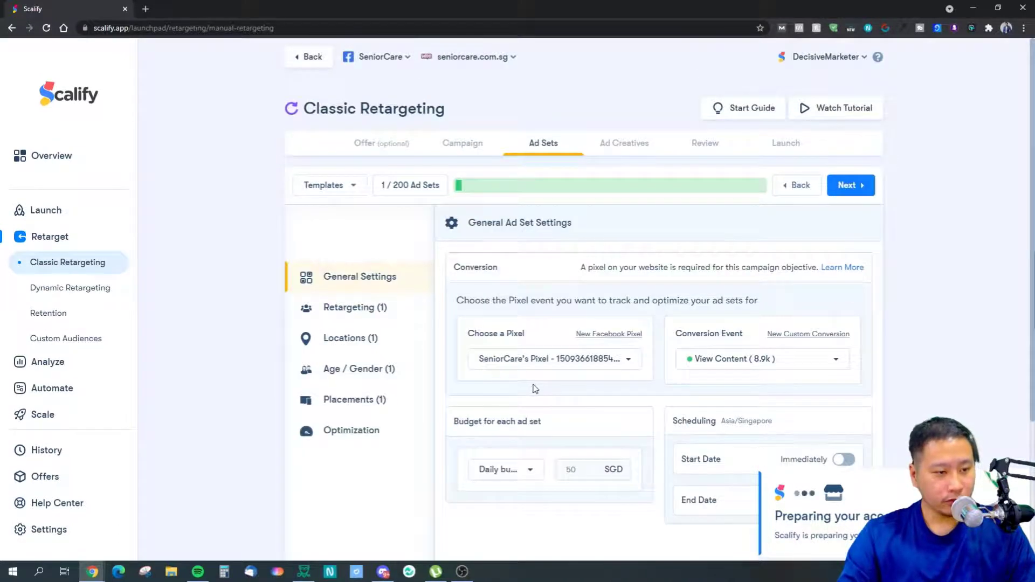
Set the ad set's conversion event to Add To Cart
{"action": "scroll", "coordinate": [535, 389], "scroll_direction": "down", "scroll_amount": 2}
{"action": "left_click", "coordinate": [701, 254]}
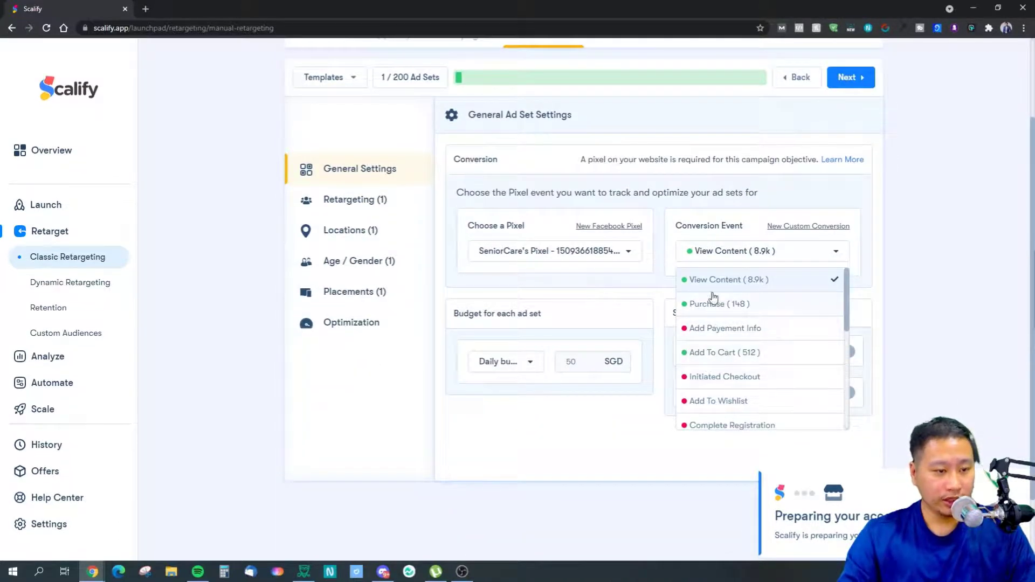
{"action": "left_click", "coordinate": [718, 352]}
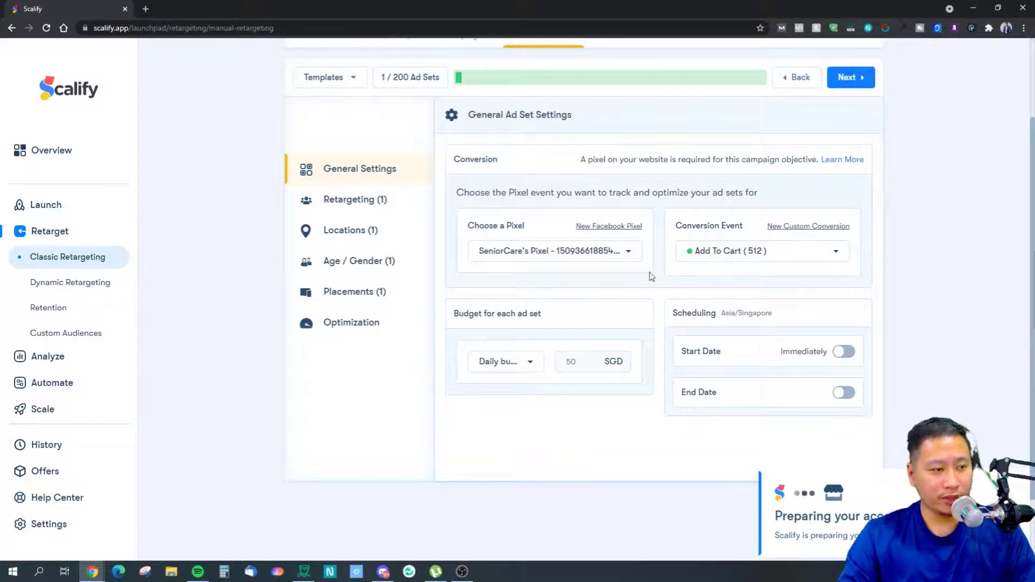
Set the retargeting audience to website visitors who added a product to cart but did not purchase
{"action": "left_click", "coordinate": [348, 199]}
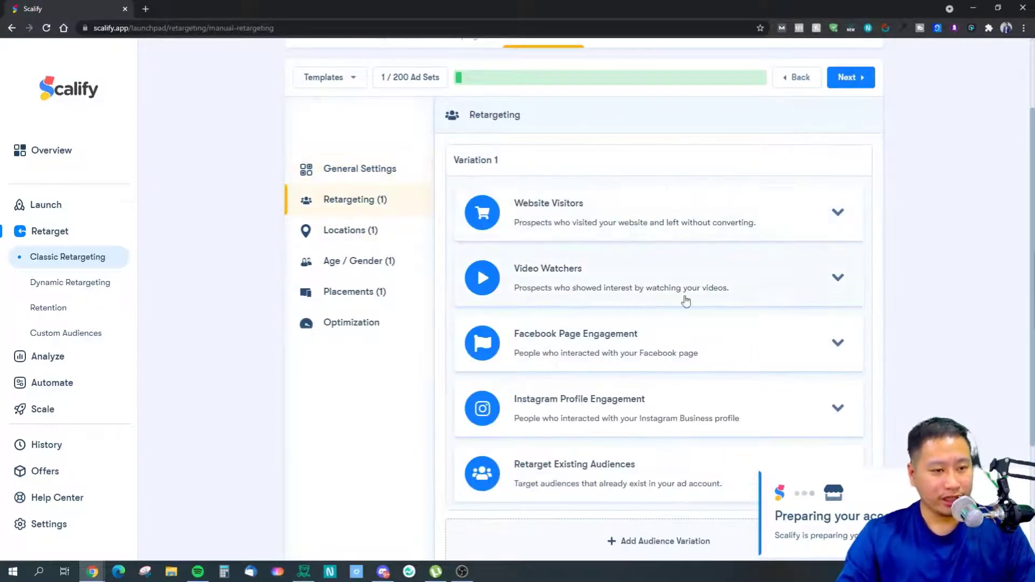
{"action": "left_click", "coordinate": [680, 226]}
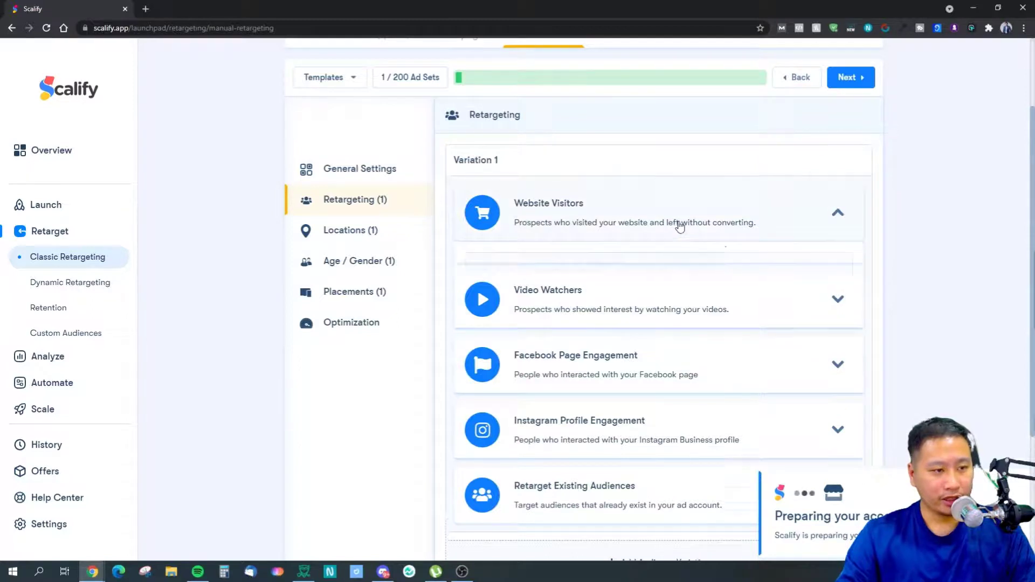
{"action": "scroll", "coordinate": [593, 280], "scroll_direction": "down", "scroll_amount": 1}
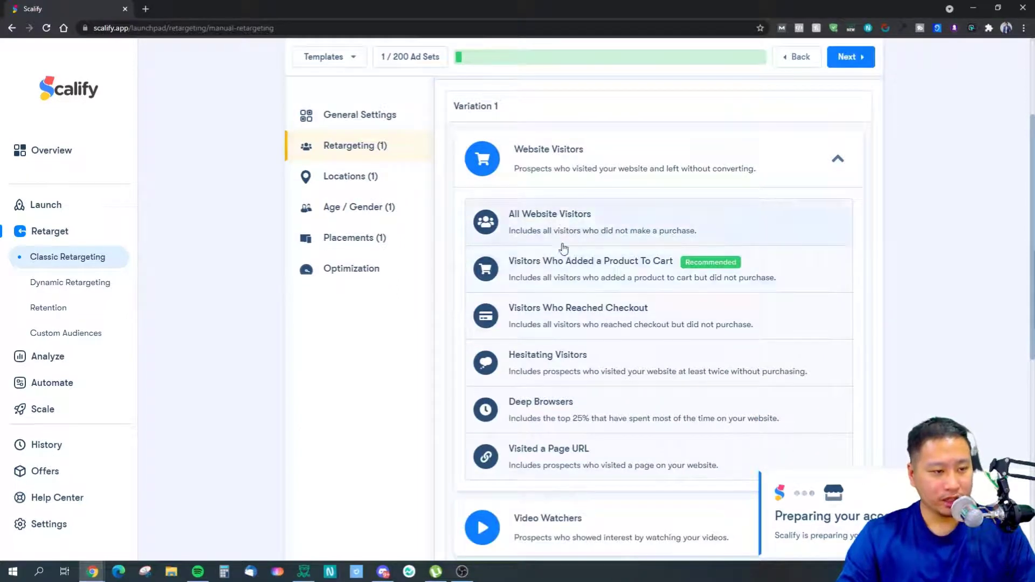
{"action": "left_click", "coordinate": [633, 276]}
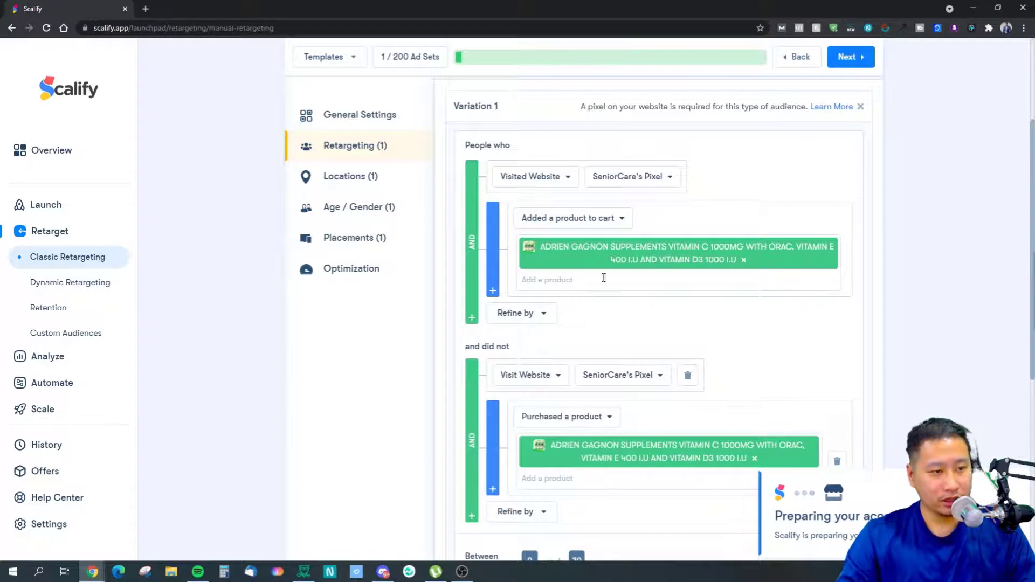
Shorten the audience's time window by lowering the upper limit of days ago
{"action": "scroll", "coordinate": [603, 278], "scroll_direction": "down", "scroll_amount": 7}
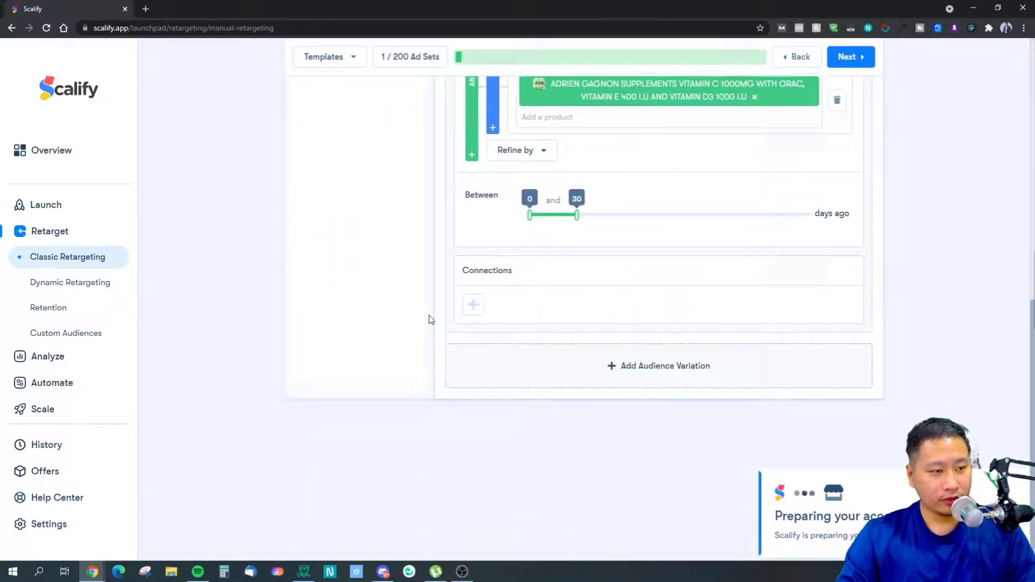
{"action": "scroll", "coordinate": [431, 319], "scroll_direction": "up", "scroll_amount": 2}
{"action": "left_click_drag", "start_coordinate": [575, 326], "coordinate": [546, 330]}
Go through the ad set's locations, age/gender, placements and optimization with their default settings and proceed to Ad Creatives
{"action": "scroll", "coordinate": [426, 385], "scroll_direction": "up", "scroll_amount": 7}
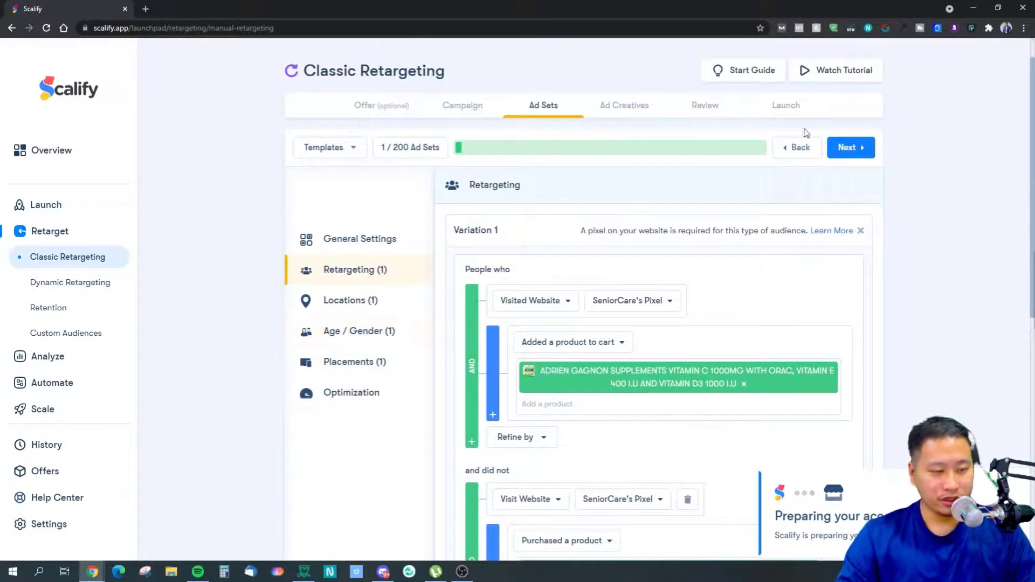
{"action": "left_click", "coordinate": [854, 154]}
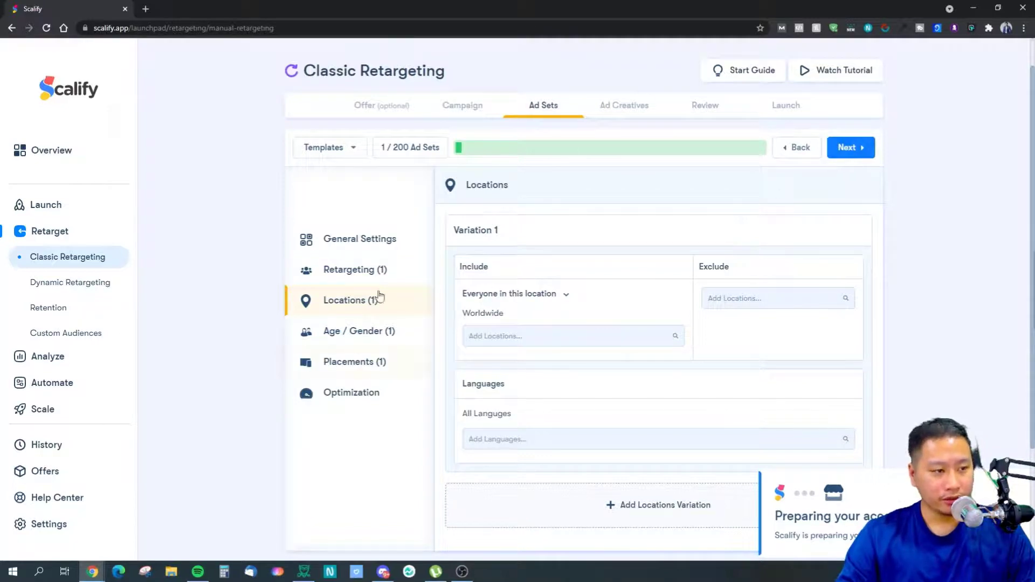
{"action": "left_click", "coordinate": [846, 147]}
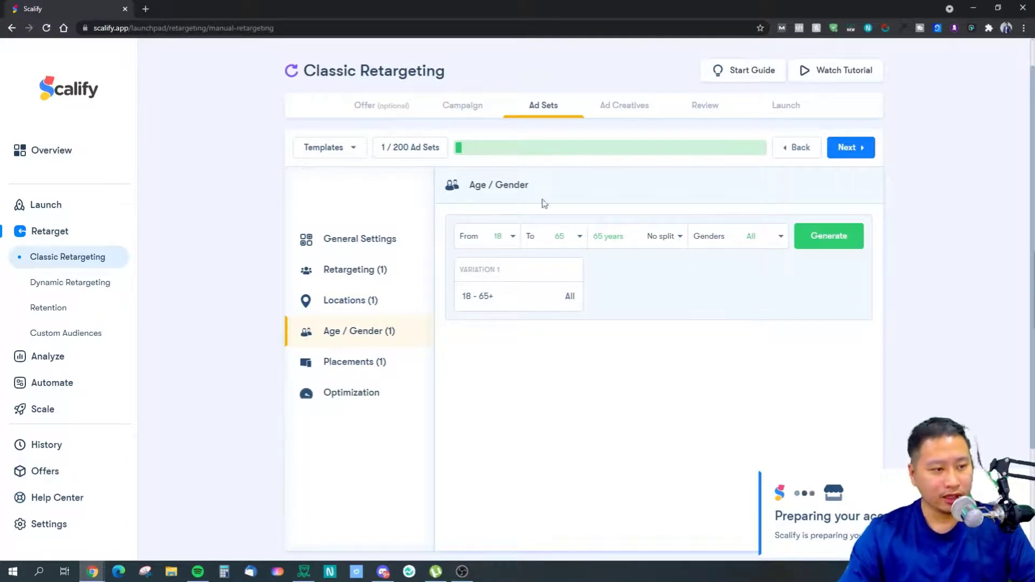
{"action": "left_click", "coordinate": [861, 151]}
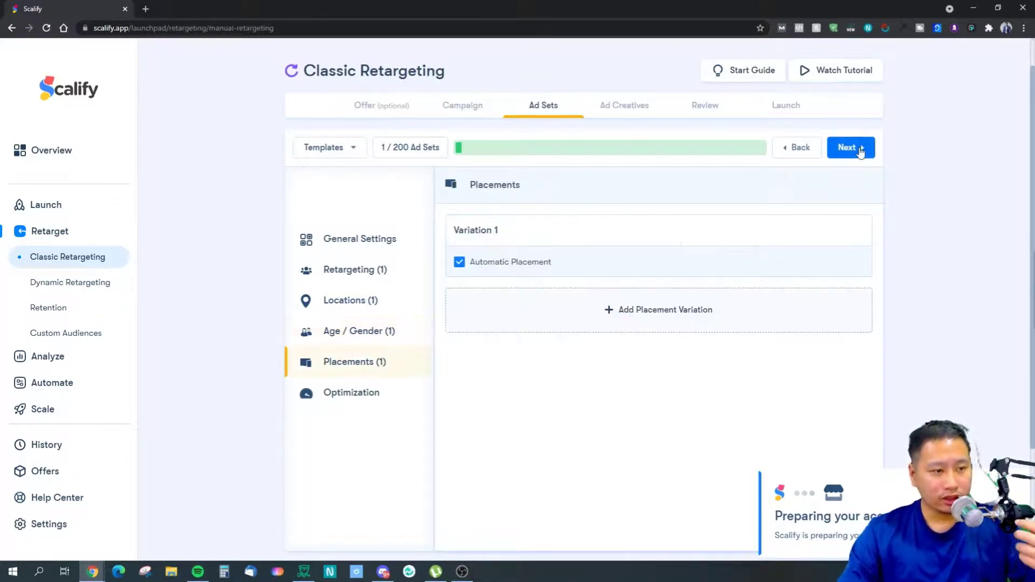
{"action": "left_click", "coordinate": [860, 152]}
{"action": "left_click", "coordinate": [860, 152]}
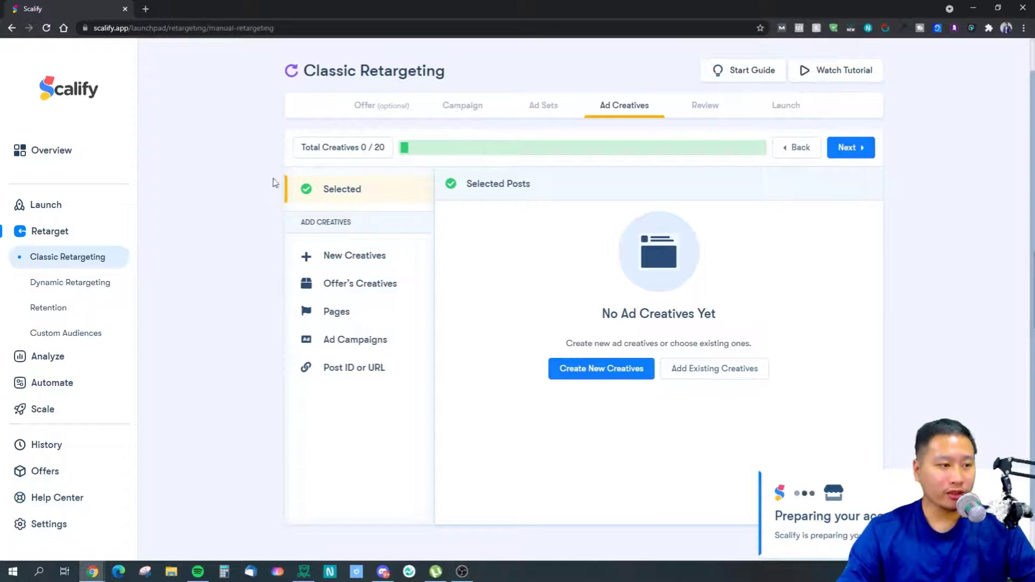
View the Dynamic Retargeting catalog selection and dismiss its assisted creation tip
{"action": "left_click", "coordinate": [52, 290]}
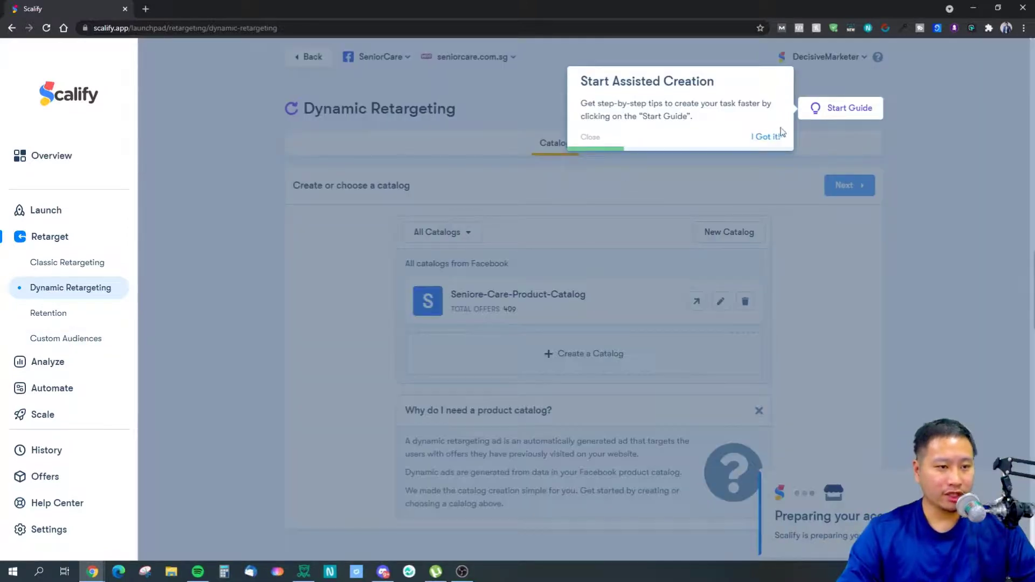
{"action": "left_click", "coordinate": [764, 139]}
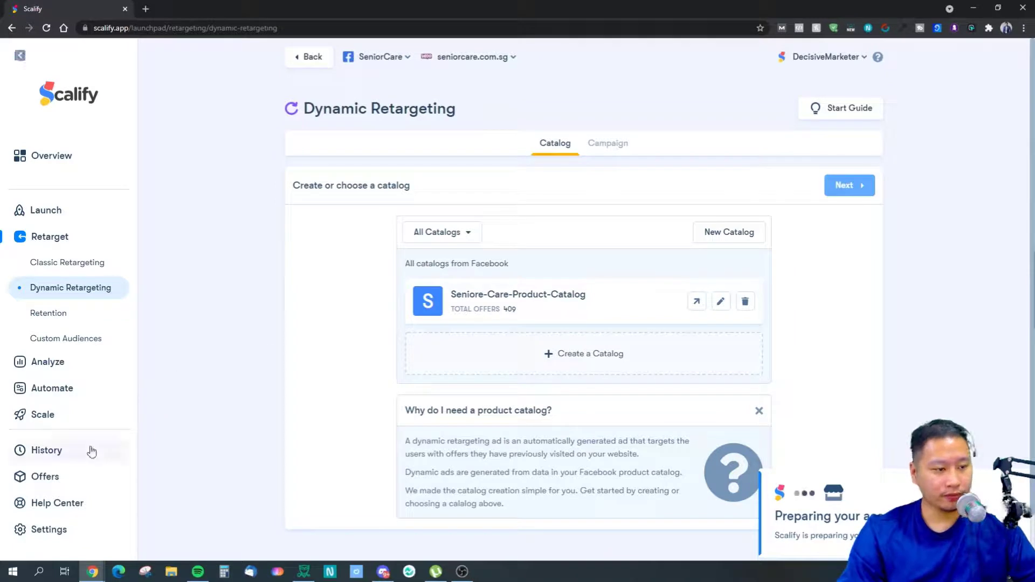
Look over the Analyze overview with its campaign list, check the Automate page, and return to Analyze
{"action": "left_click", "coordinate": [52, 364]}
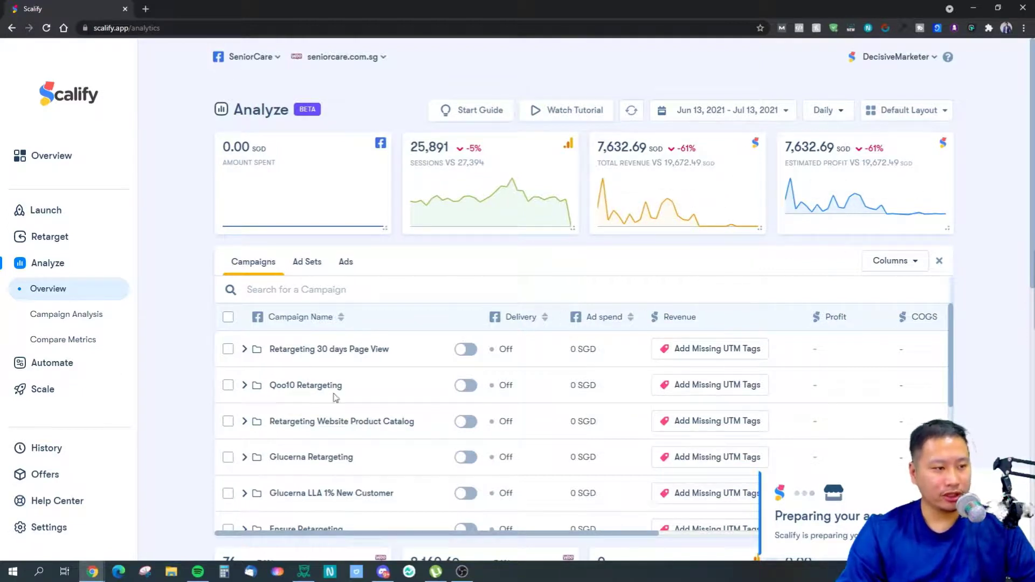
{"action": "scroll", "coordinate": [442, 400], "scroll_direction": "down", "scroll_amount": 5}
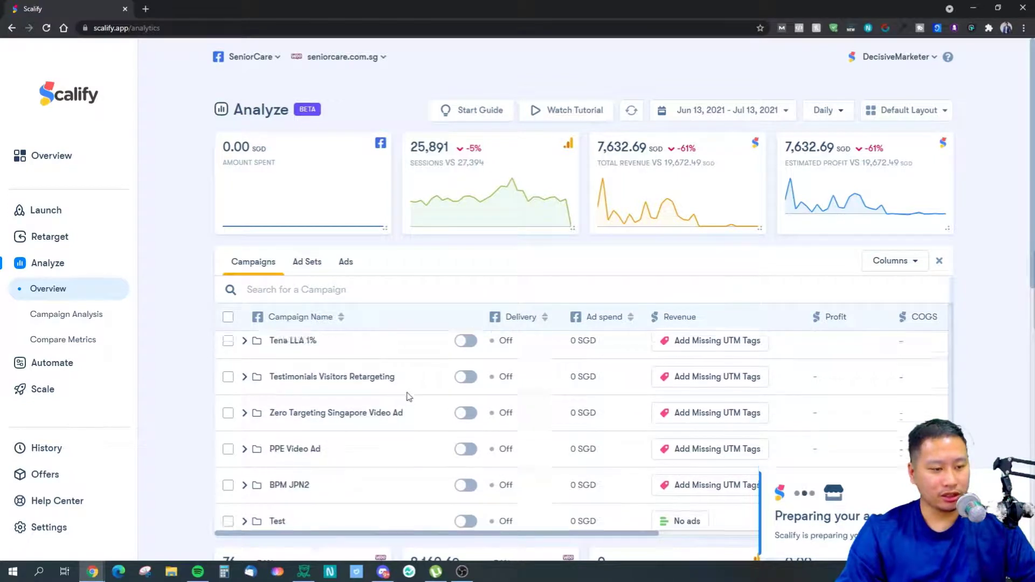
{"action": "scroll", "coordinate": [410, 393], "scroll_direction": "up", "scroll_amount": 5}
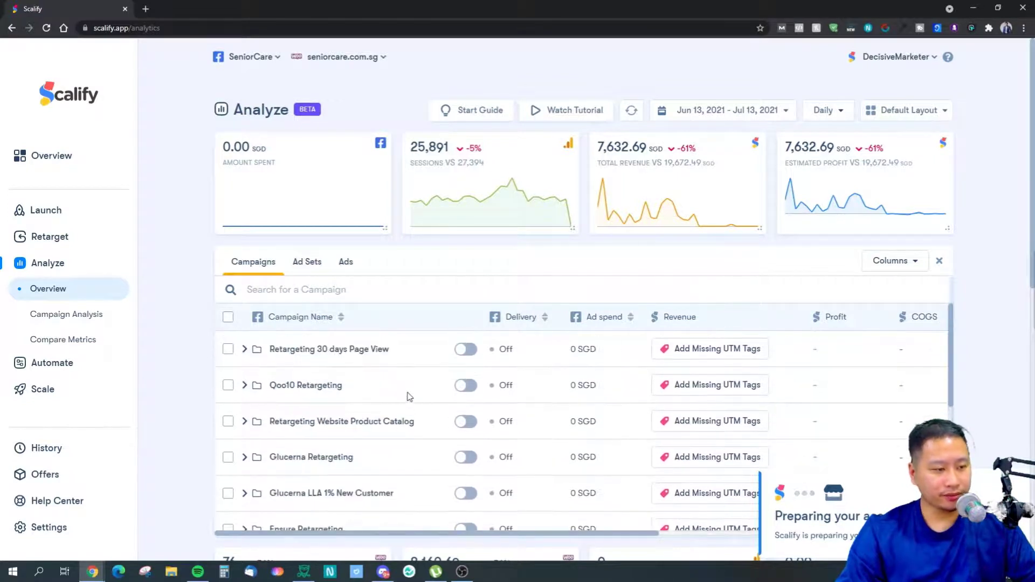
{"action": "left_click", "coordinate": [44, 362]}
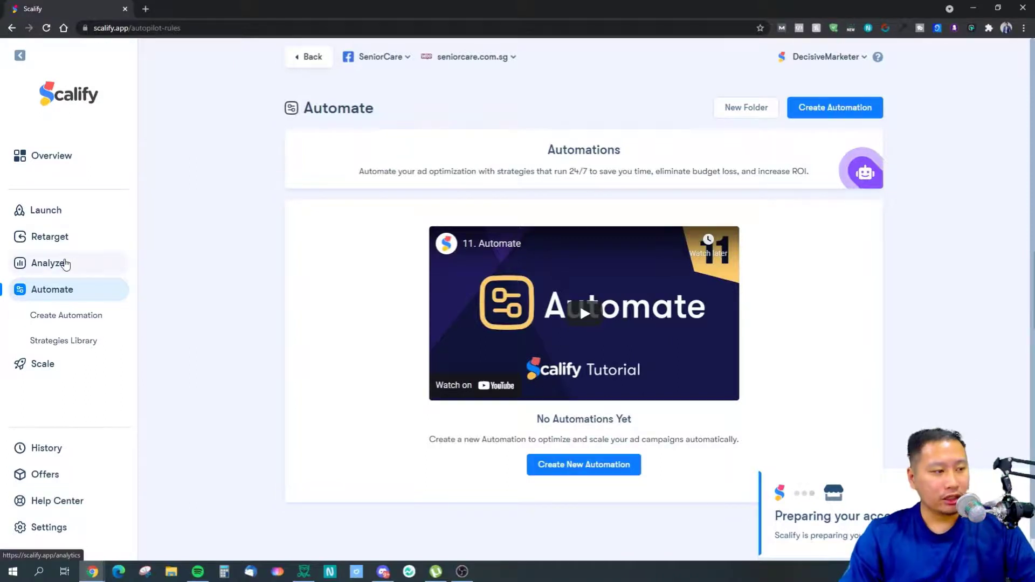
{"action": "left_click", "coordinate": [65, 264]}
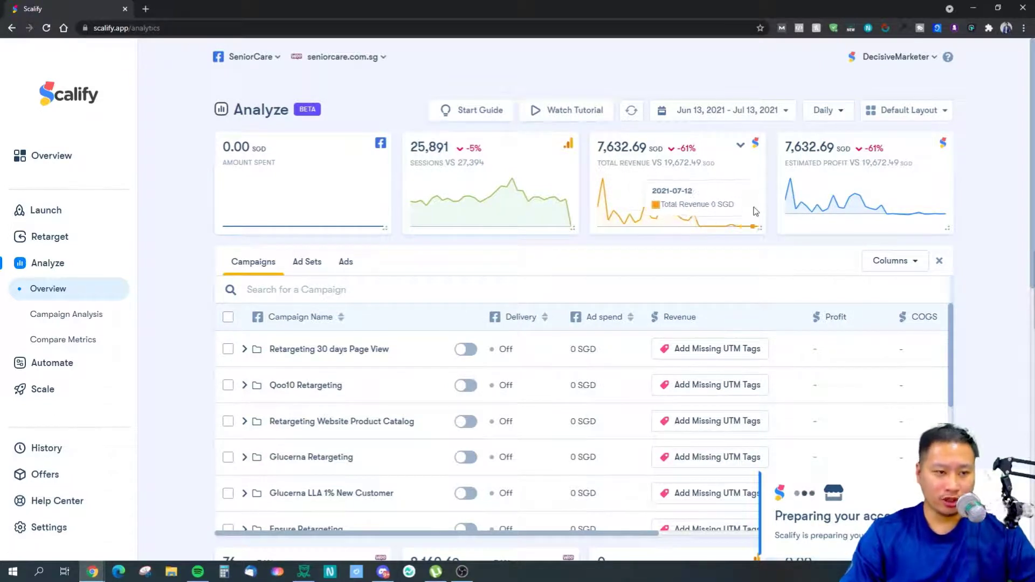
Start a Simple Scaling Campaign from the scaling options and choose the first Adrien Gagnon Supplements offer to promote
{"action": "left_click", "coordinate": [44, 390]}
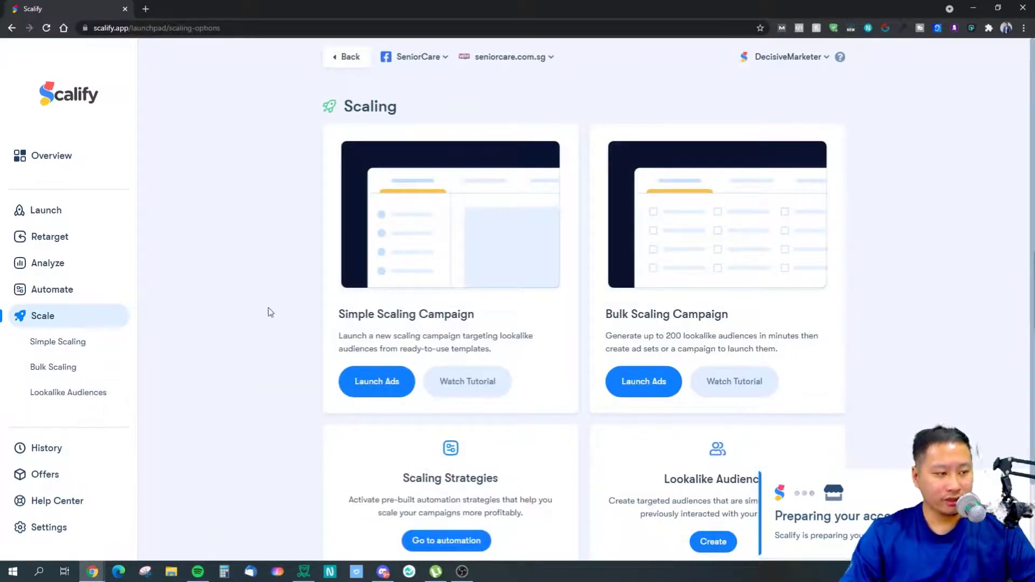
{"action": "scroll", "coordinate": [269, 319], "scroll_direction": "down", "scroll_amount": 2}
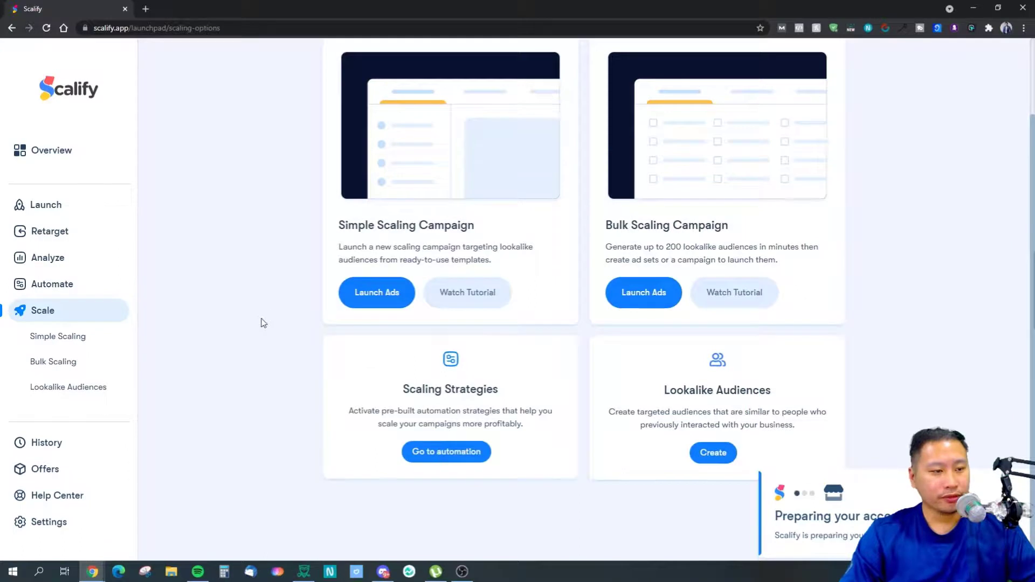
{"action": "left_click", "coordinate": [381, 296]}
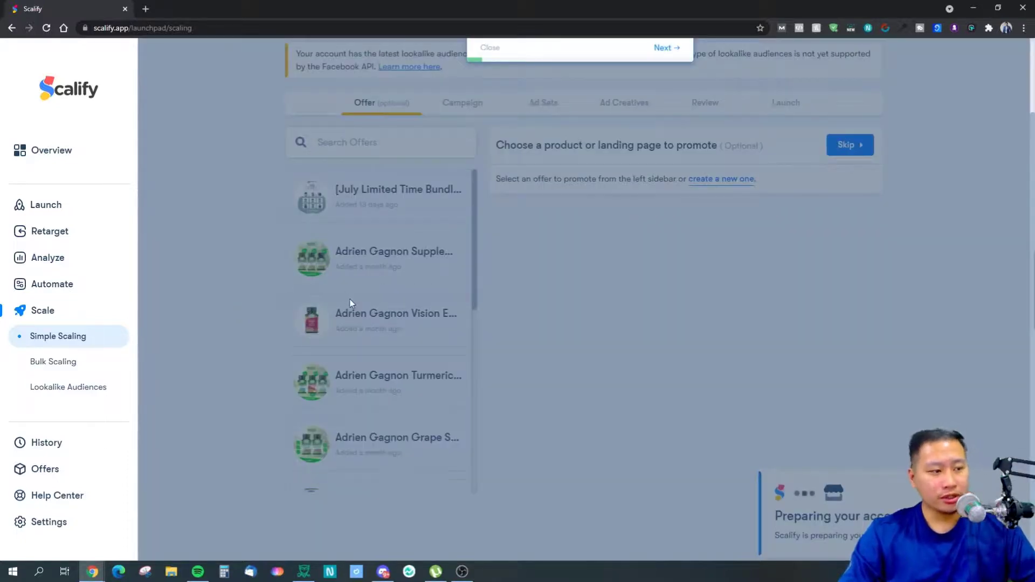
{"action": "left_click", "coordinate": [658, 48]}
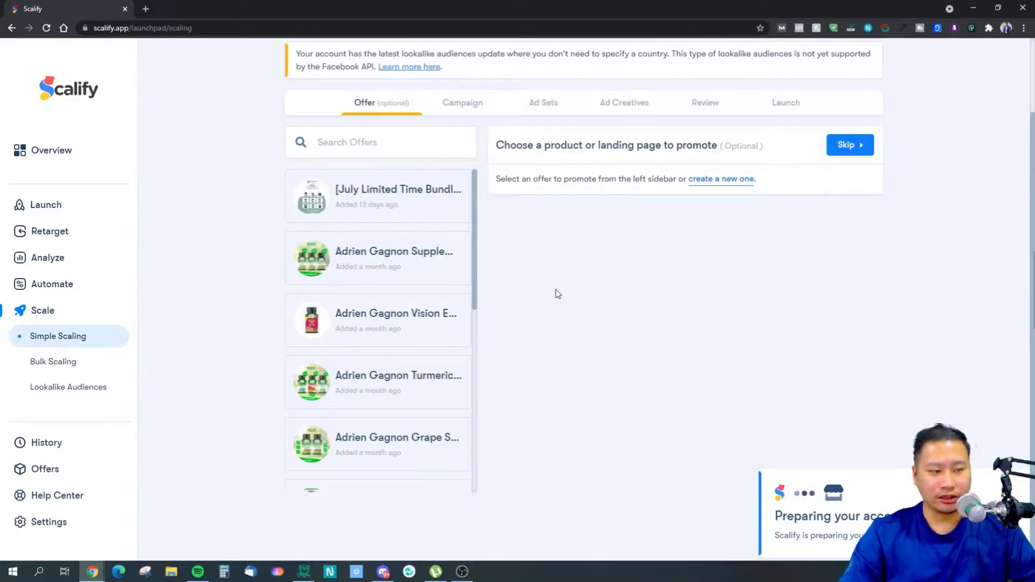
{"action": "left_click", "coordinate": [395, 261]}
{"action": "left_click", "coordinate": [847, 249]}
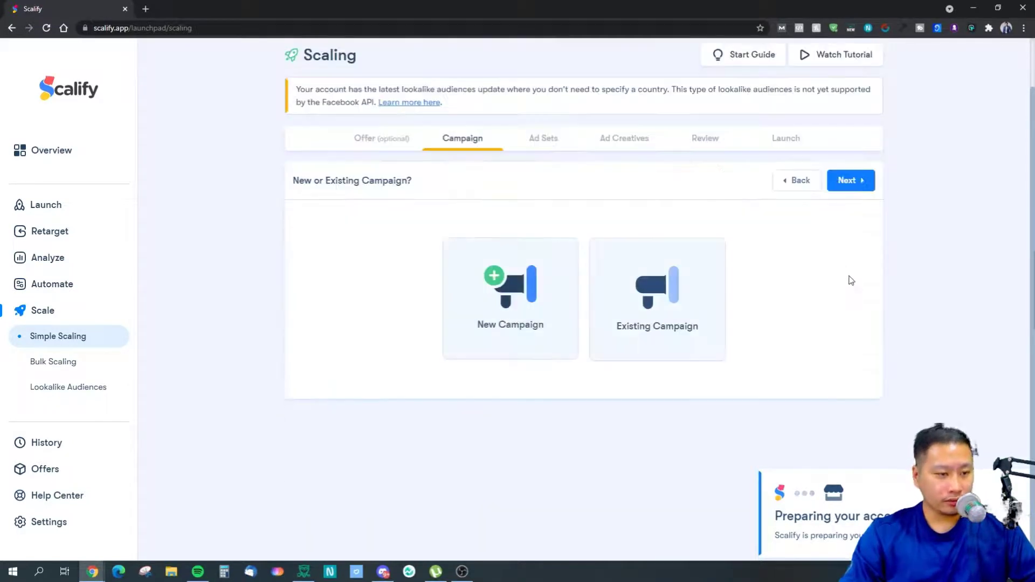
Set up a new scaling campaign with the Conversions objective and name it Test
{"action": "left_click", "coordinate": [572, 310]}
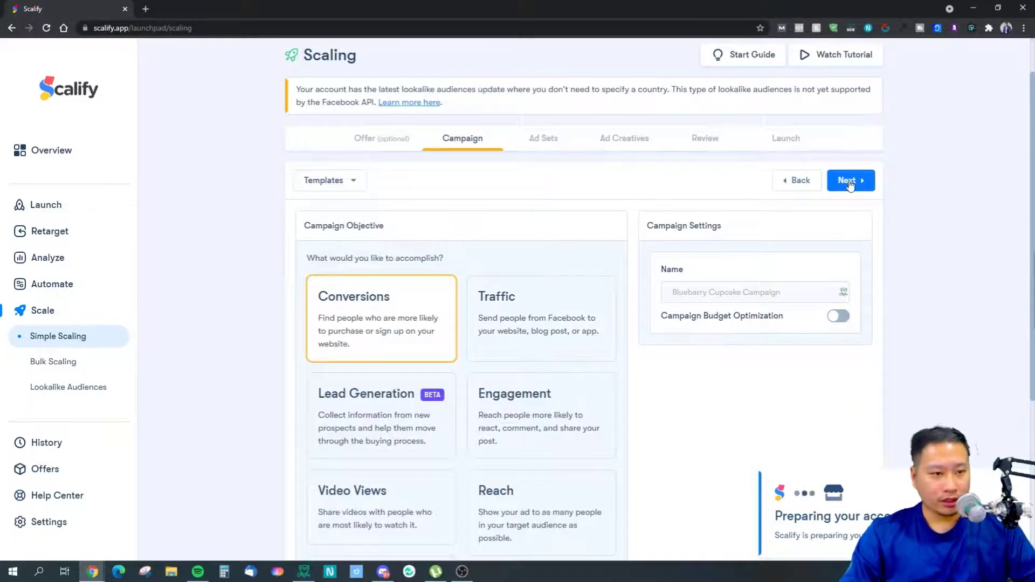
{"action": "left_click", "coordinate": [751, 291]}
{"action": "type", "text": "Test"}
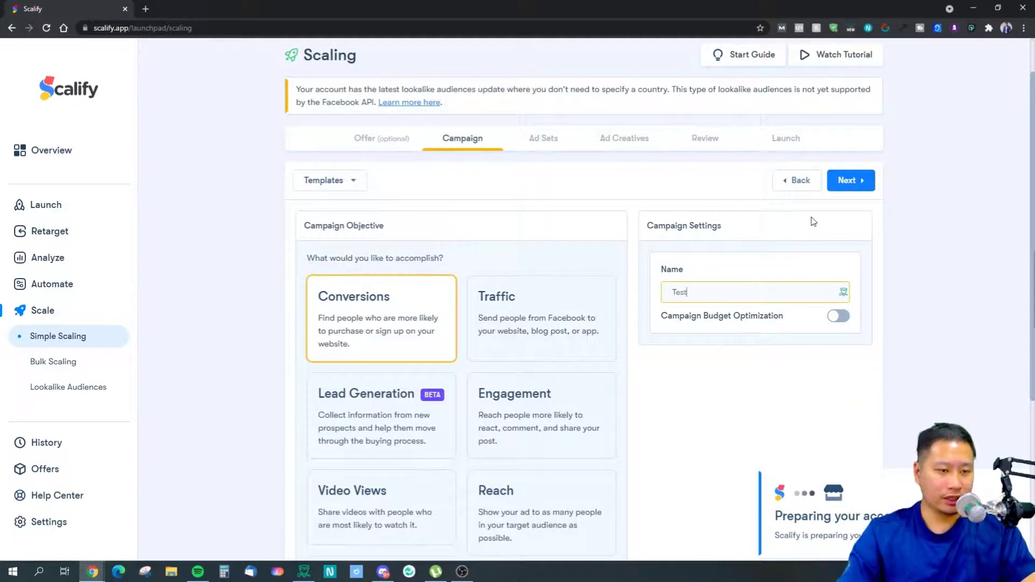
Continue the scaling campaign to its ad set settings, and view the sources offered for Lookalike Audiences
{"action": "left_click", "coordinate": [850, 180]}
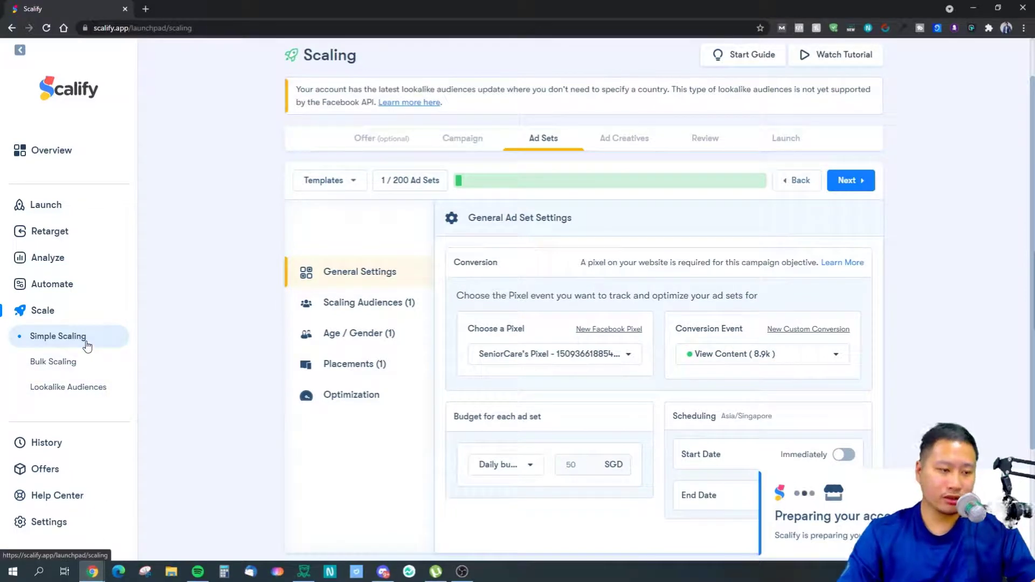
{"action": "left_click", "coordinate": [76, 398]}
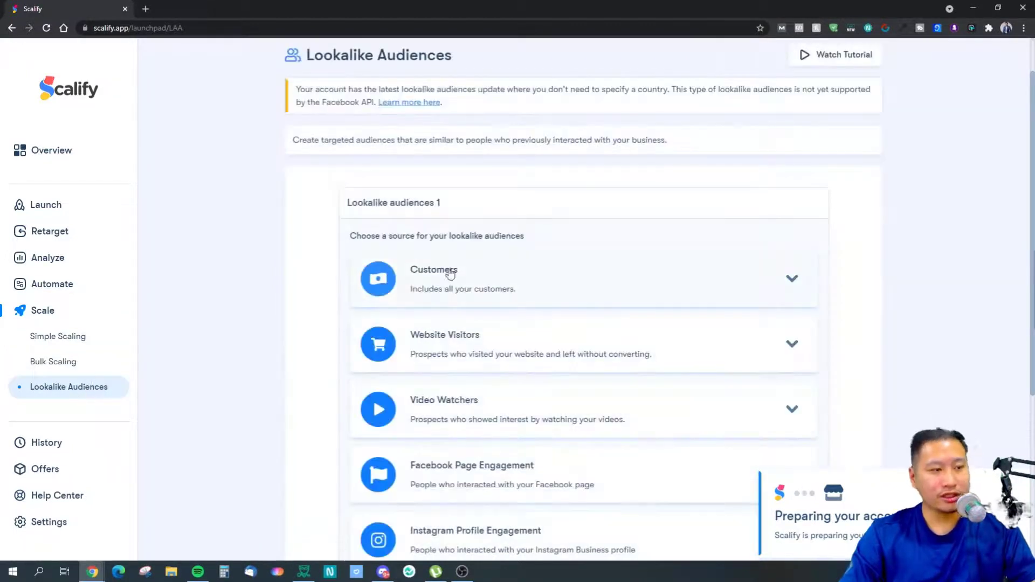
{"action": "scroll", "coordinate": [451, 275], "scroll_direction": "down", "scroll_amount": 4}
{"action": "scroll", "coordinate": [415, 229], "scroll_direction": "up", "scroll_amount": 3}
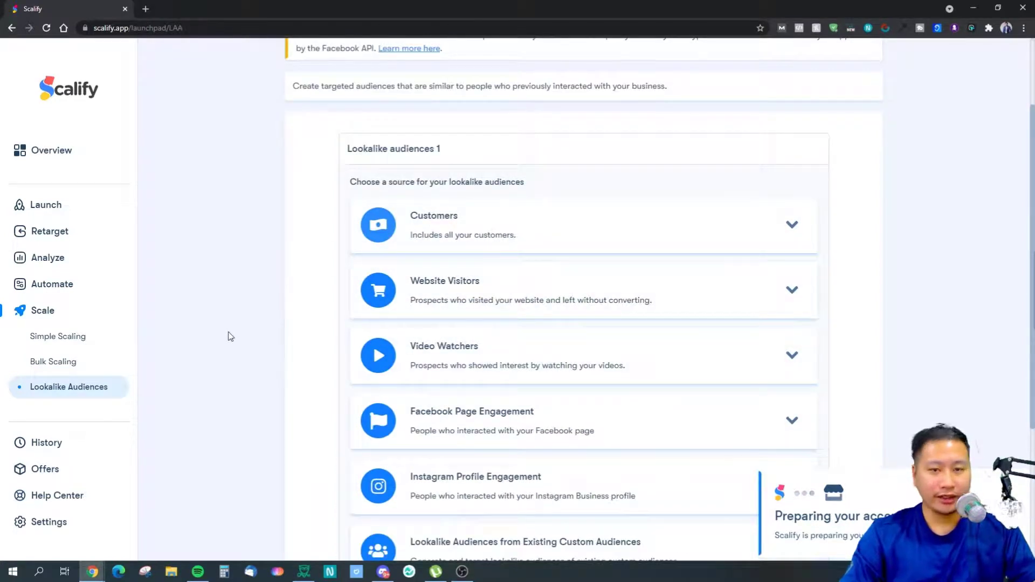
Look over the Bulk Scaling setup for website traffic lookalike audiences, including its source events and audience settings
{"action": "left_click", "coordinate": [59, 365]}
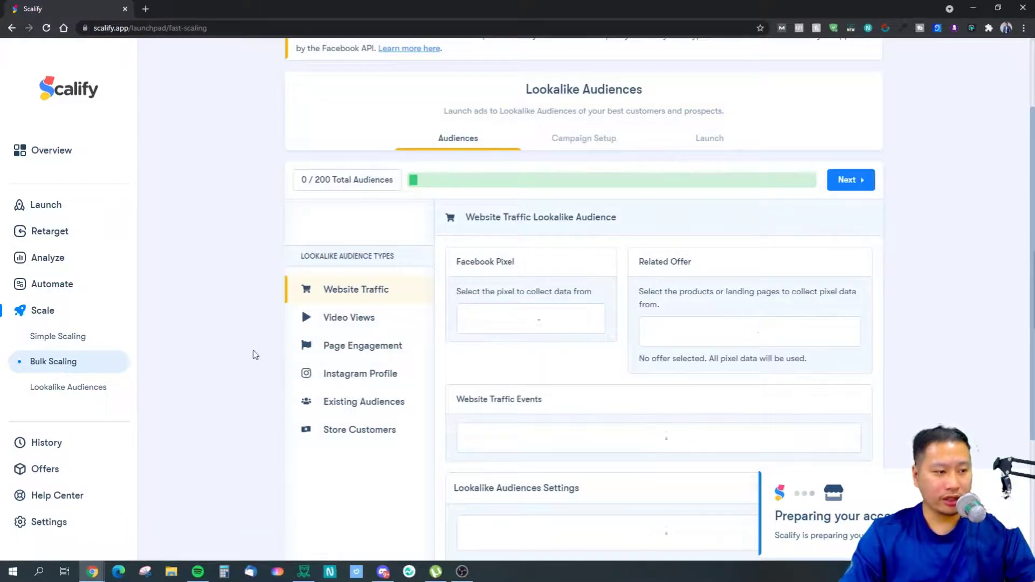
{"action": "scroll", "coordinate": [275, 366], "scroll_direction": "down", "scroll_amount": 3}
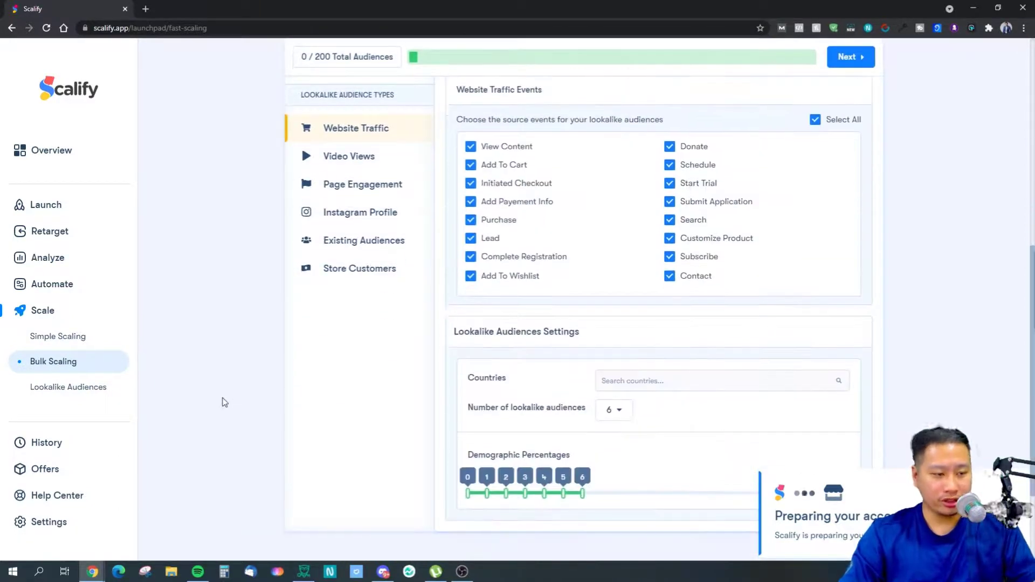
{"action": "scroll", "coordinate": [178, 380], "scroll_direction": "up", "scroll_amount": 5}
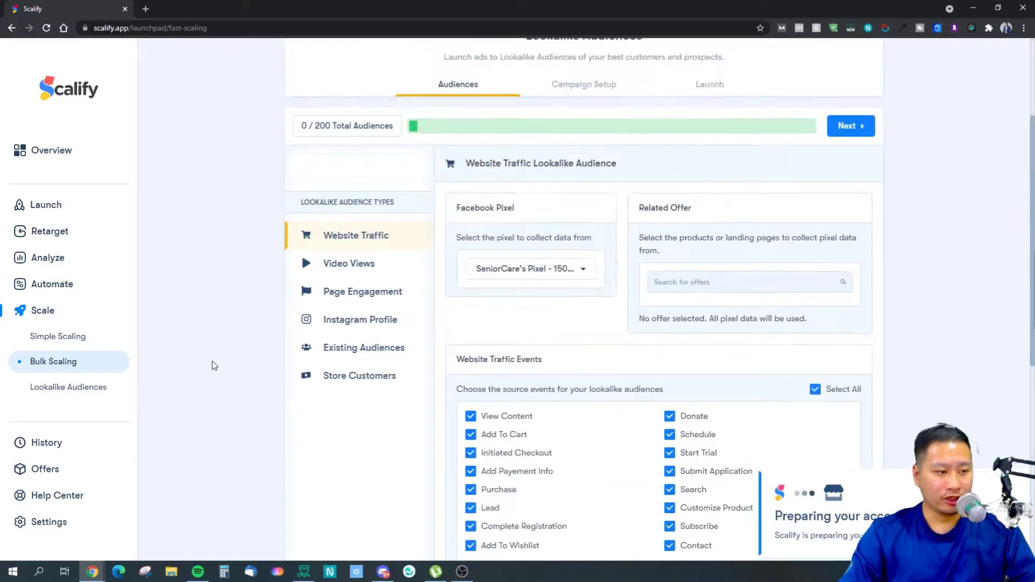
{"action": "scroll", "coordinate": [215, 366], "scroll_direction": "up", "scroll_amount": 3}
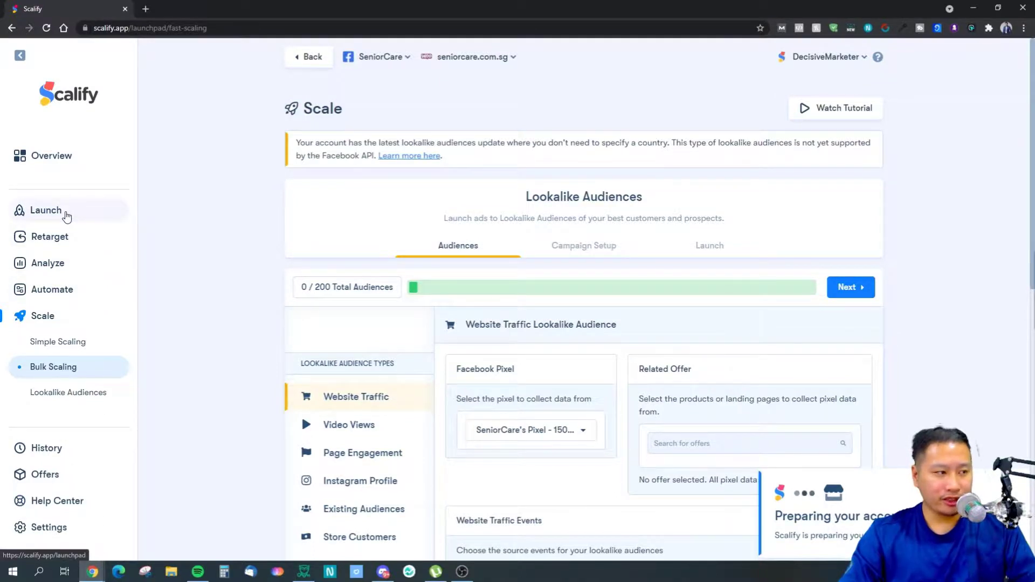
Return to the account Overview and look through its checklist, sales figures, videos and Dynamic Retargeting offer
{"action": "left_click", "coordinate": [66, 214]}
{"action": "left_click", "coordinate": [60, 156]}
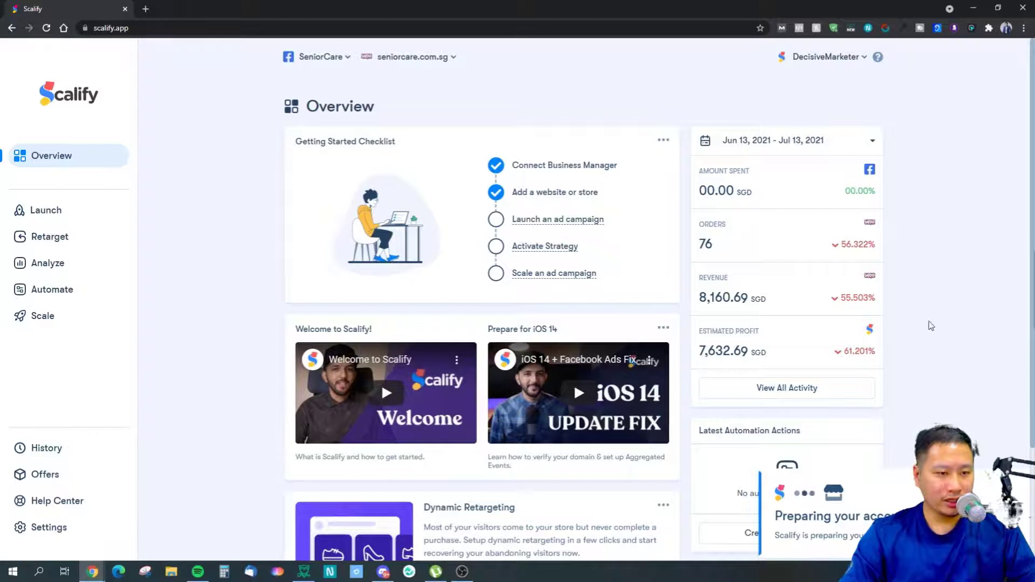
{"action": "scroll", "coordinate": [937, 322], "scroll_direction": "down", "scroll_amount": 3}
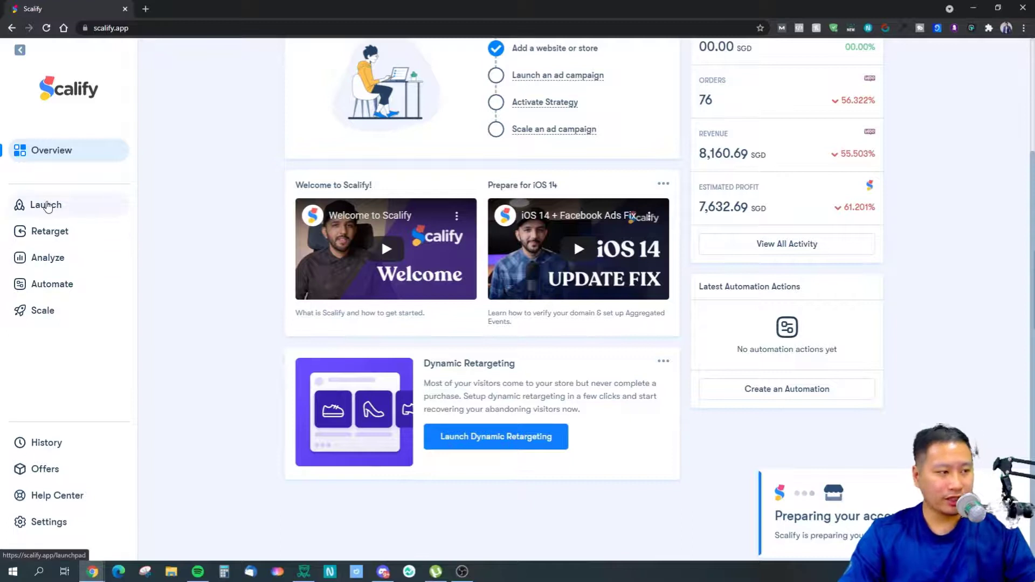
Open the Retention campaign setup from the retargeting options and dismiss its Start Guide tip
{"action": "left_click", "coordinate": [57, 231]}
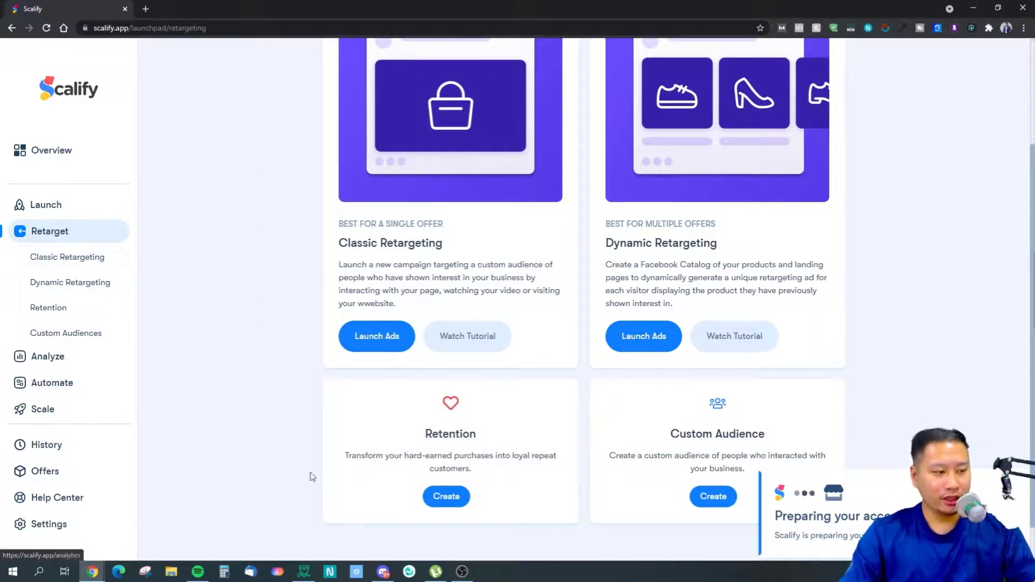
{"action": "left_click", "coordinate": [445, 496]}
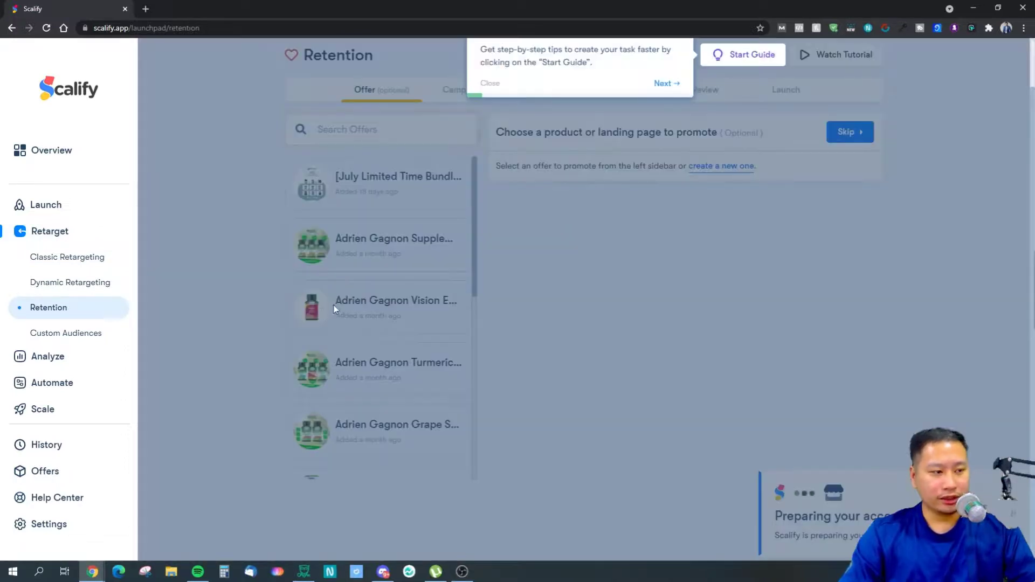
{"action": "left_click", "coordinate": [671, 82]}
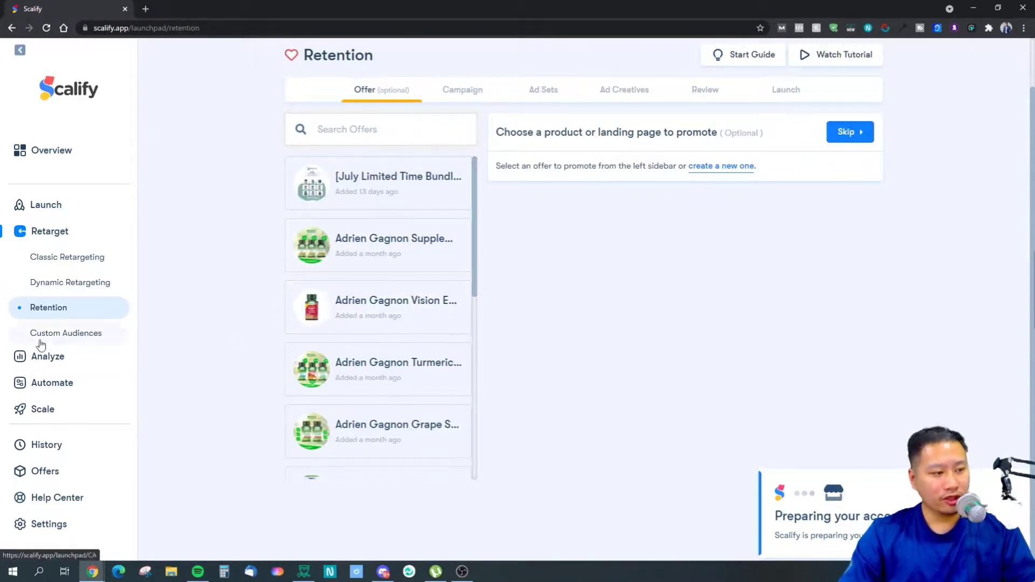
Examine the Analyze dashboard's campaign list, order and revenue charts, sessions by country and visits map, and return to the account Overview
{"action": "left_click", "coordinate": [45, 359]}
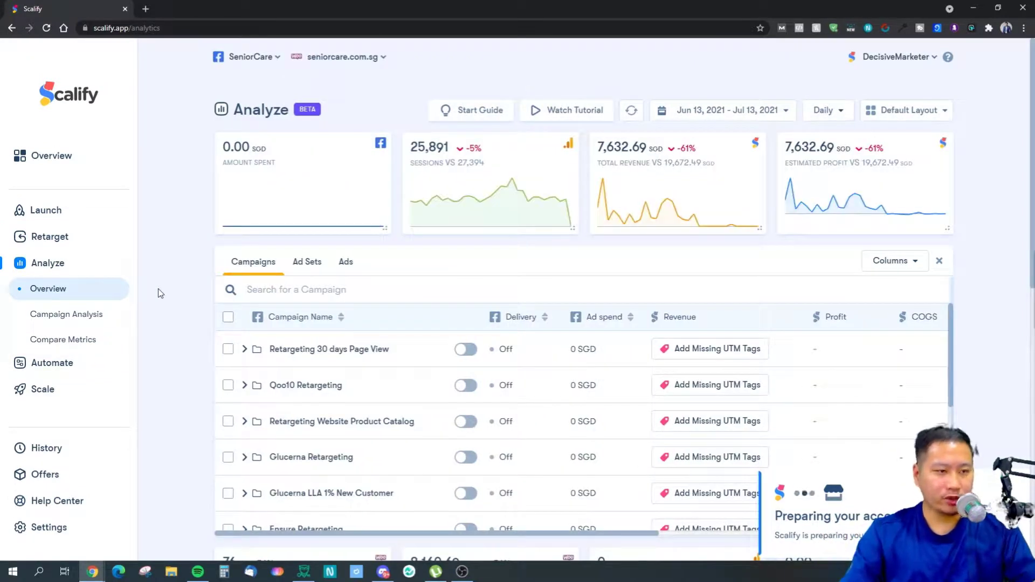
{"action": "scroll", "coordinate": [531, 335], "scroll_direction": "down", "scroll_amount": 8}
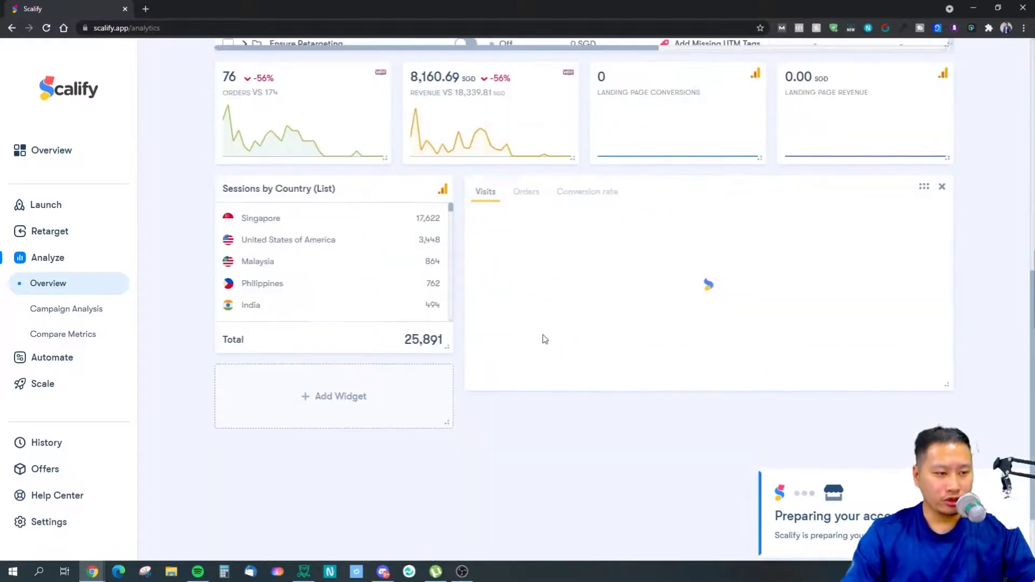
{"action": "scroll", "coordinate": [546, 338], "scroll_direction": "up", "scroll_amount": 1}
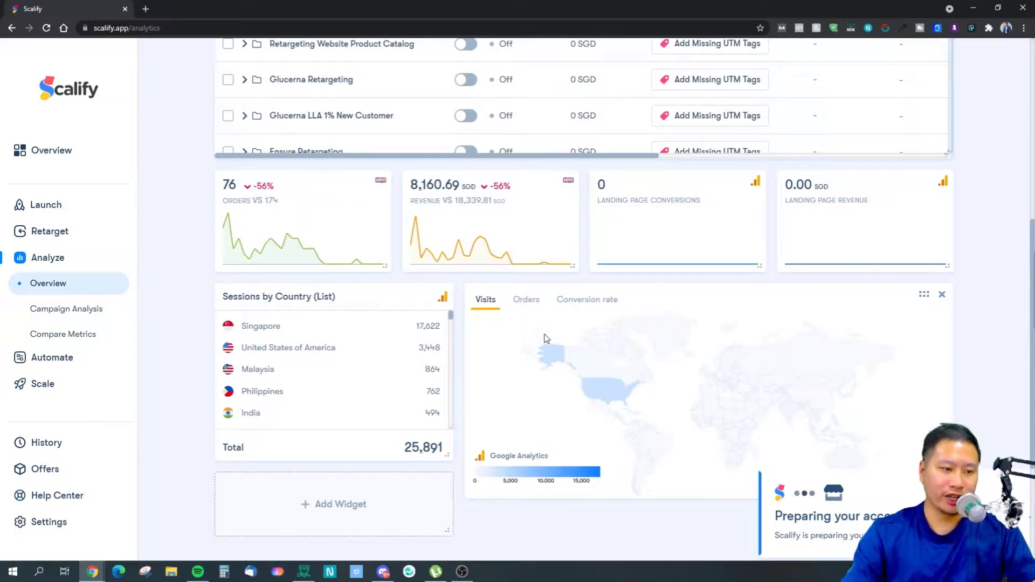
{"action": "mouse_move", "coordinate": [614, 406]}
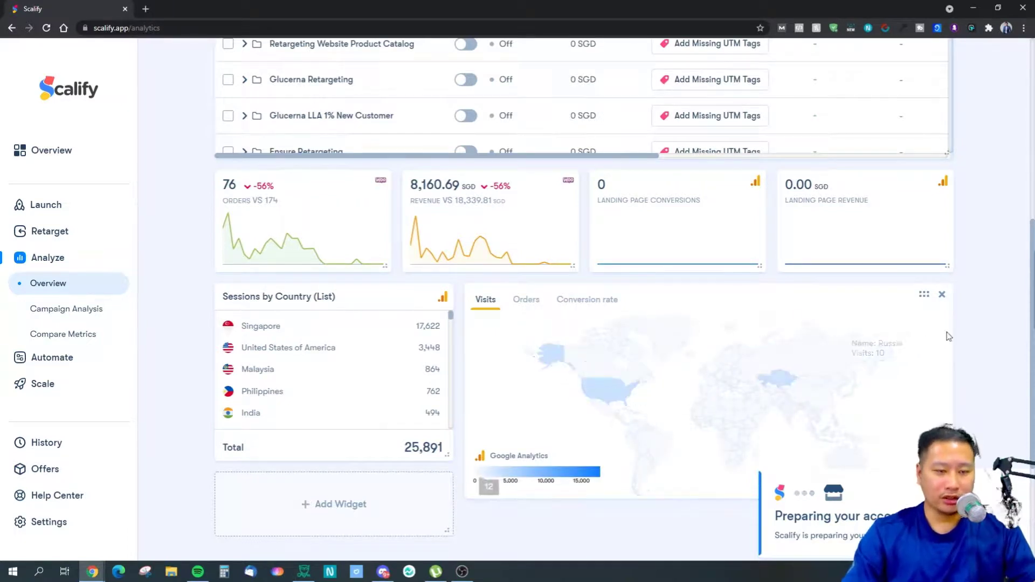
{"action": "scroll", "coordinate": [978, 349], "scroll_direction": "down", "scroll_amount": 2}
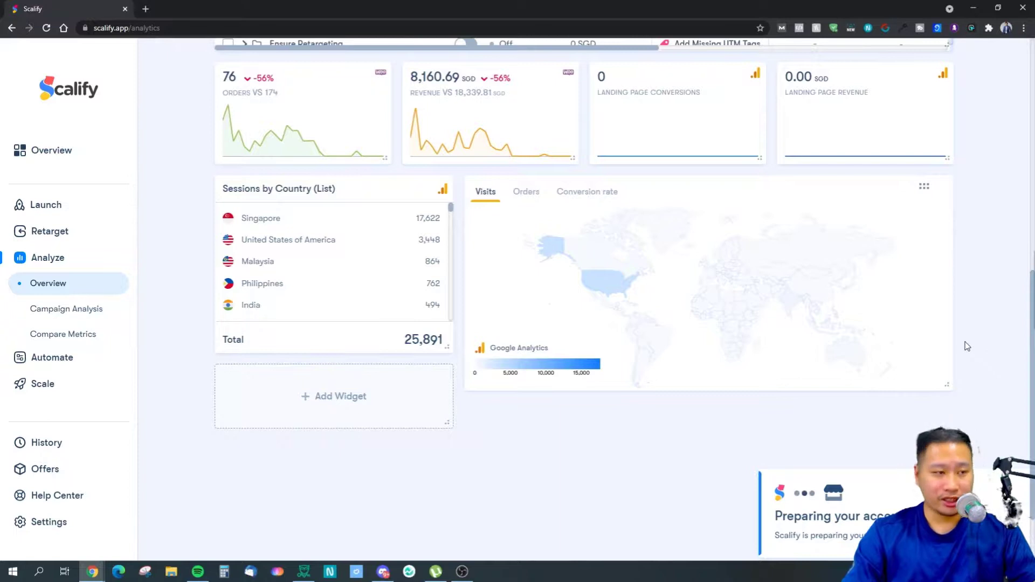
{"action": "scroll", "coordinate": [965, 346], "scroll_direction": "up", "scroll_amount": 6}
{"action": "scroll", "coordinate": [962, 347], "scroll_direction": "down", "scroll_amount": 3}
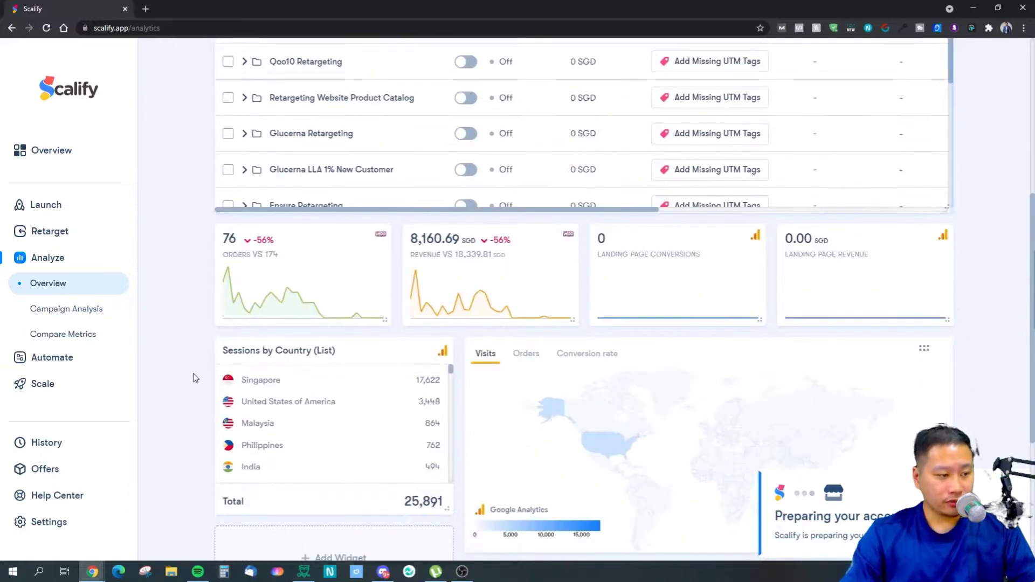
{"action": "scroll", "coordinate": [144, 367], "scroll_direction": "up", "scroll_amount": 6}
{"action": "left_click", "coordinate": [52, 164]}
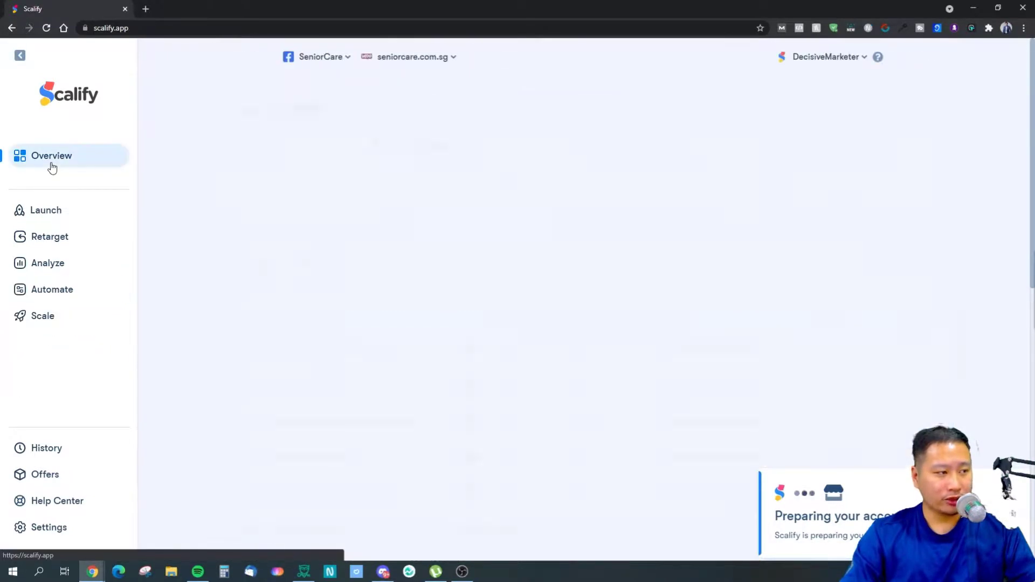